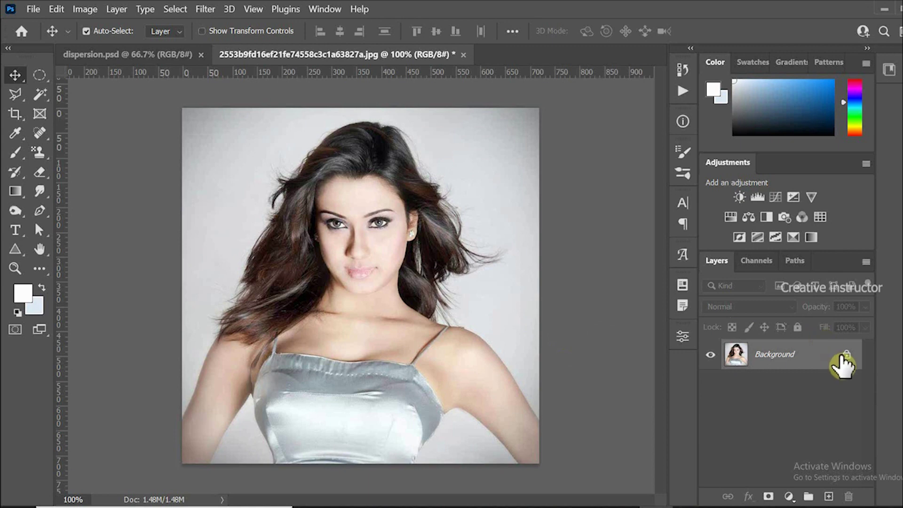
Step: Unlock the photo's Background layer so it becomes the editable Layer 0
click(846, 356)
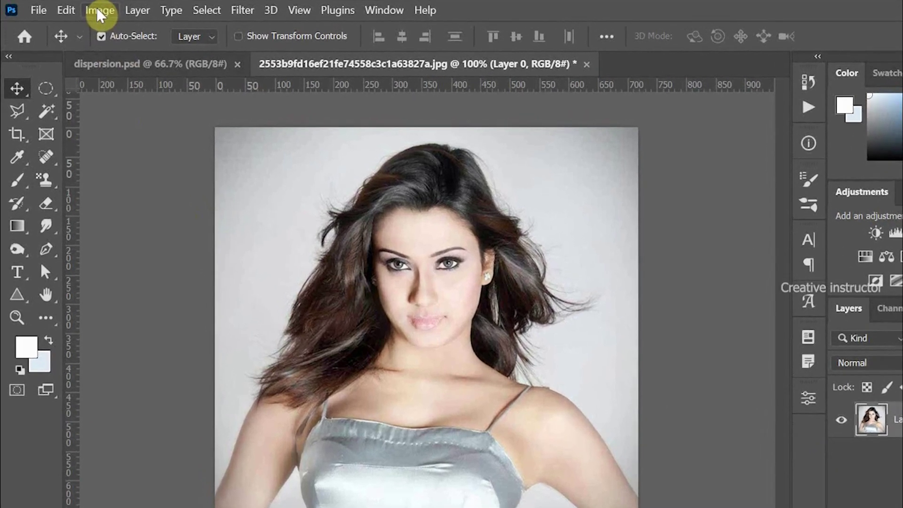
Step: Enlarge the canvas to 1280 px wide by 720 px high with Image > Canvas Size
click(100, 11)
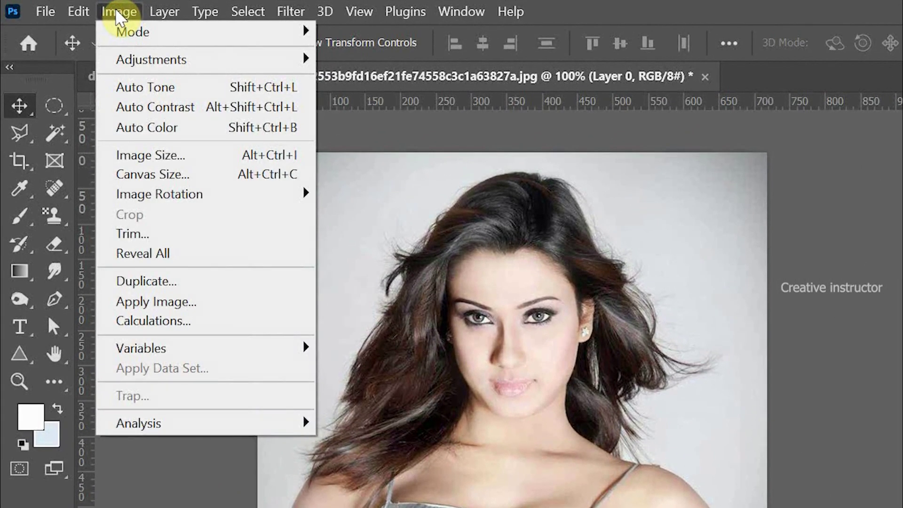
click(159, 175)
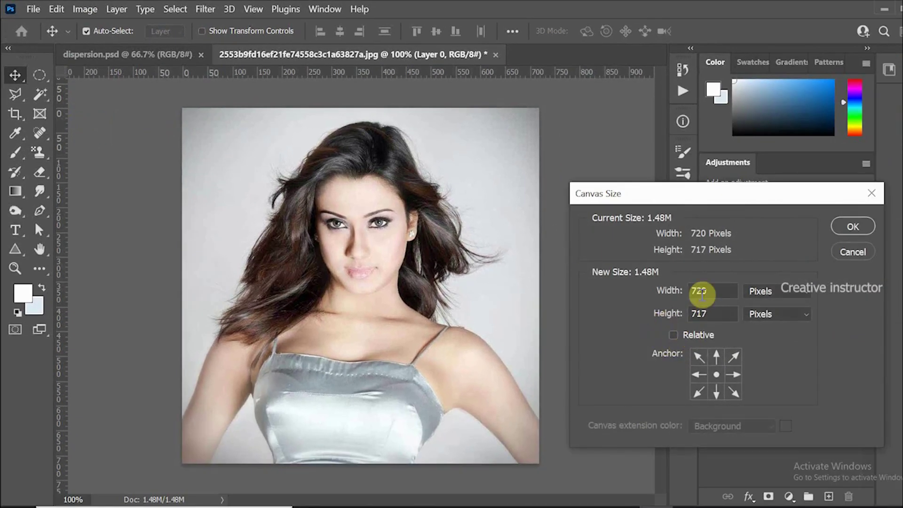
drag(703, 291, 664, 292)
text(1)
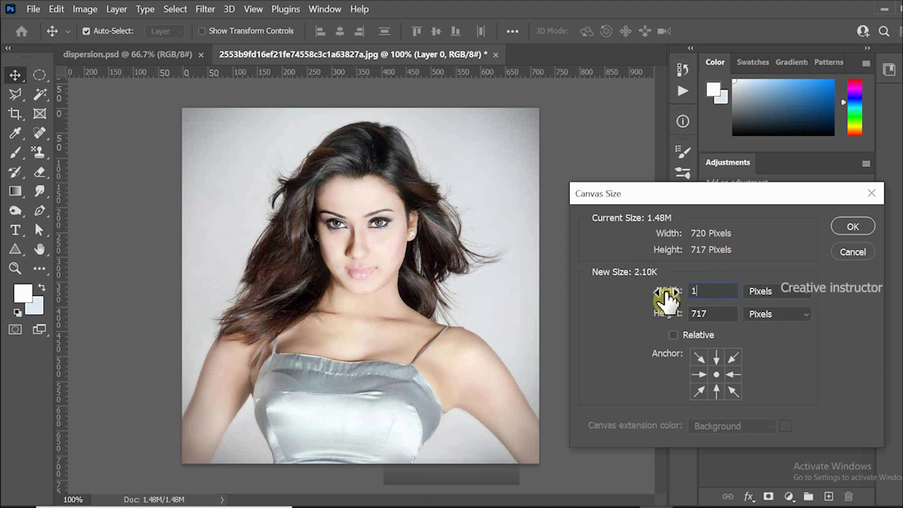
text(280)
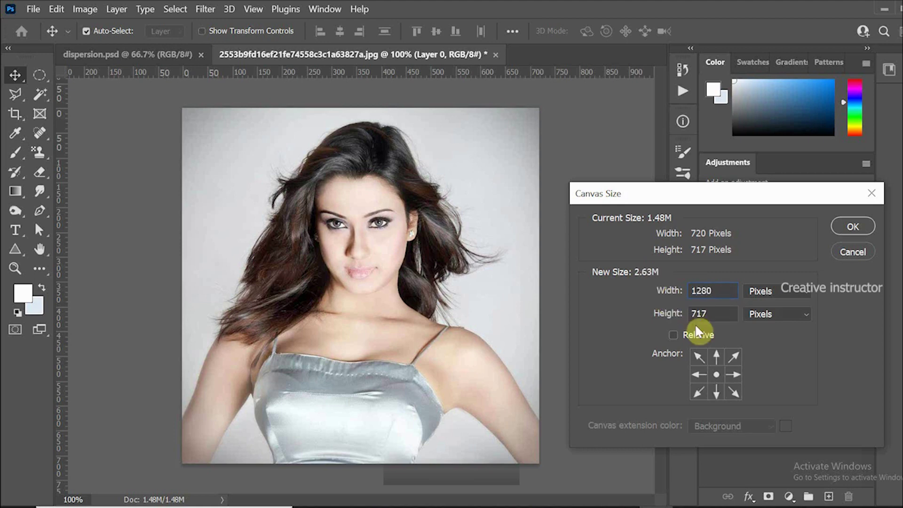
drag(695, 314, 719, 315)
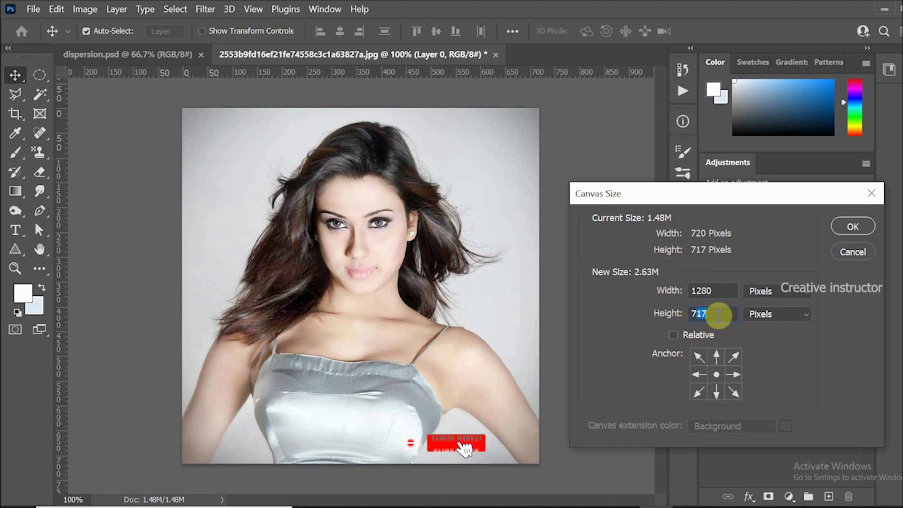
text(720)
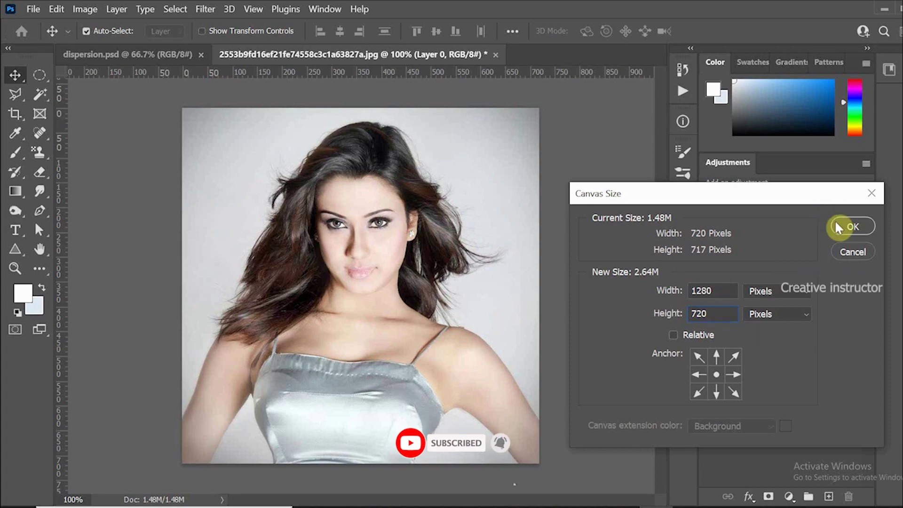
click(839, 228)
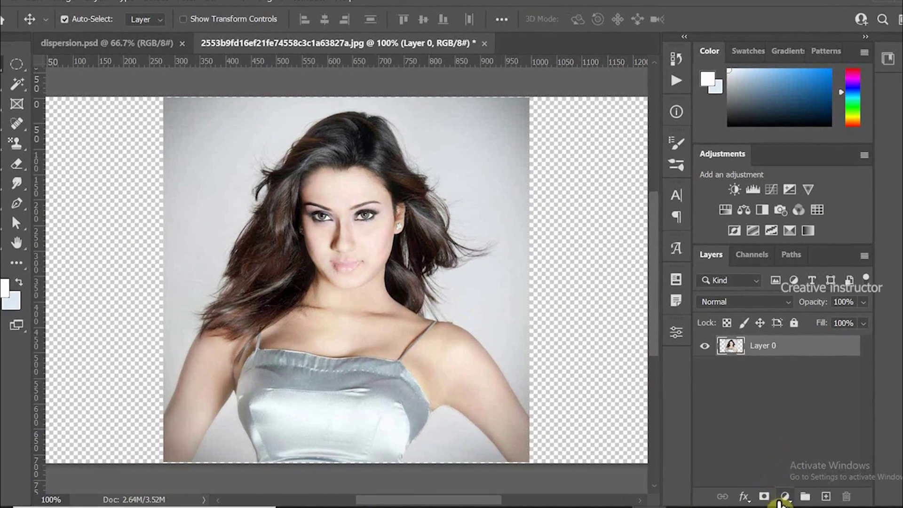
Step: Add a Gradient Fill layer using the first Basics preset, Foreground to Background
click(784, 497)
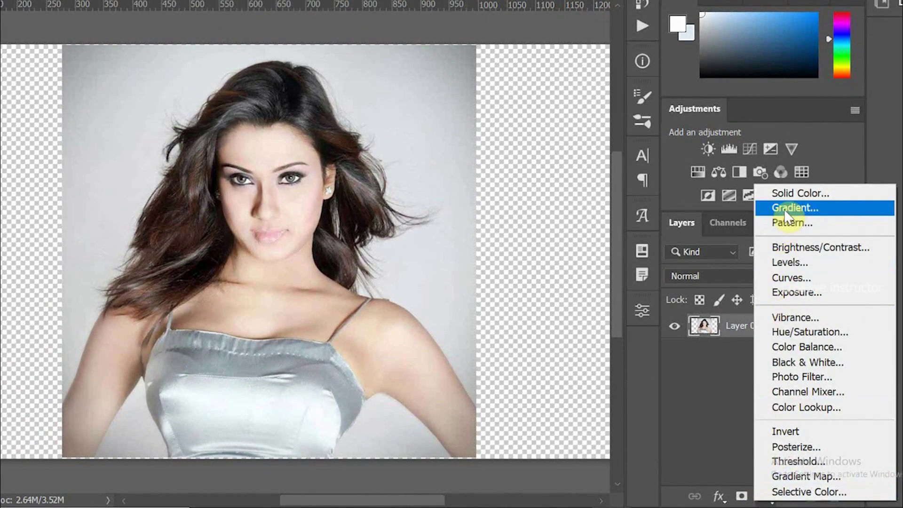
click(784, 210)
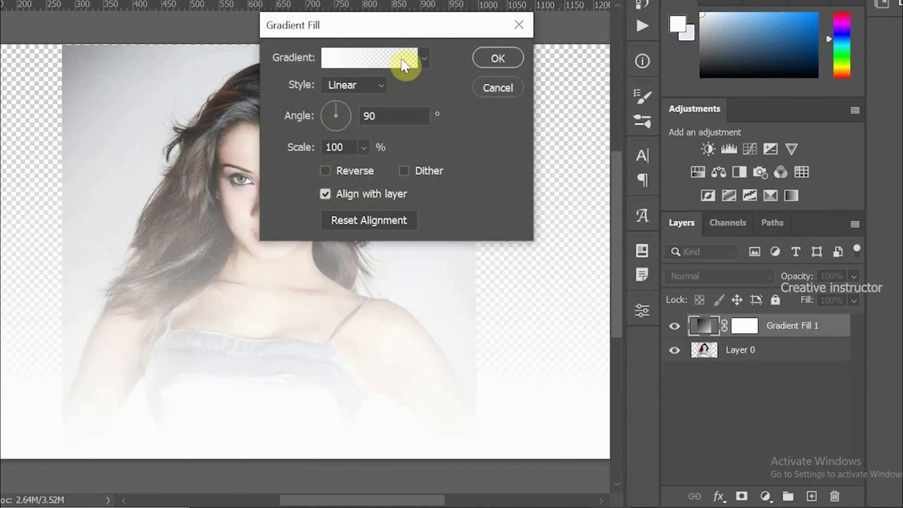
click(423, 58)
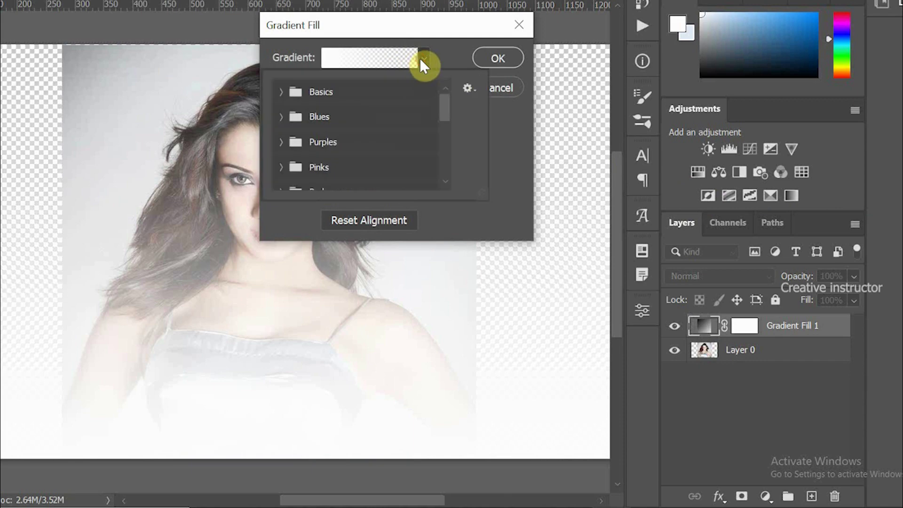
click(281, 92)
click(293, 114)
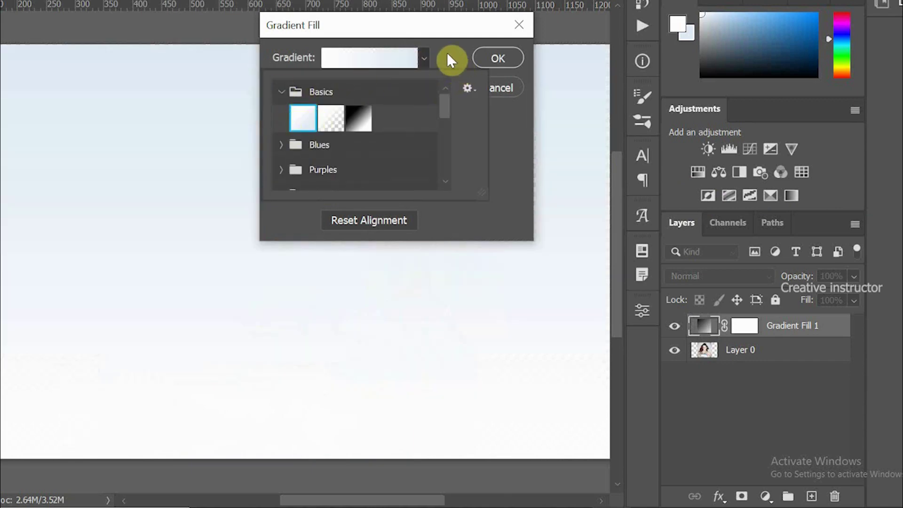
click(447, 54)
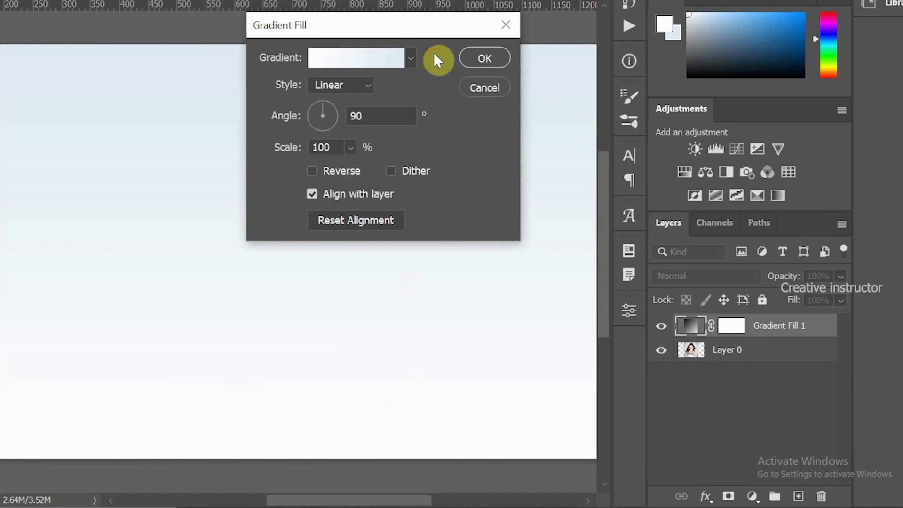
click(337, 66)
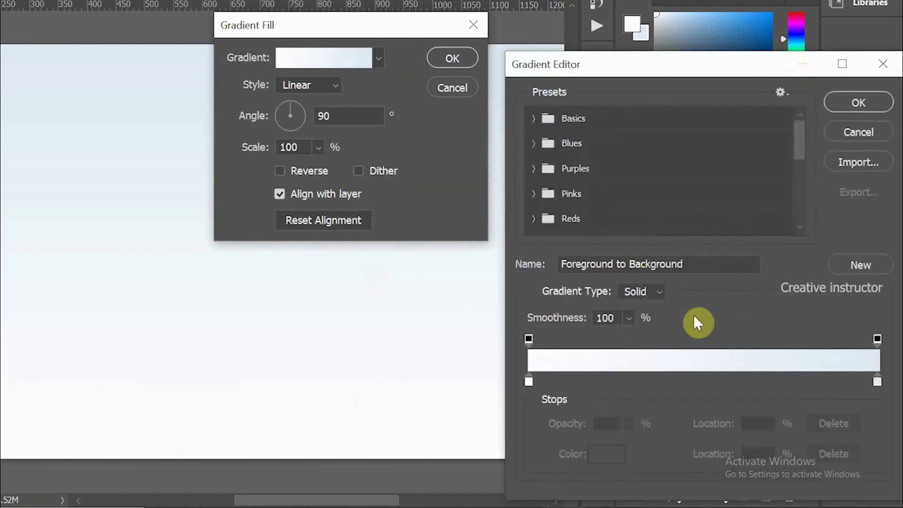
Step: Set the gradient's right stop to #7f8284 and its left stop to #dfdfdf
drag(877, 382, 873, 382)
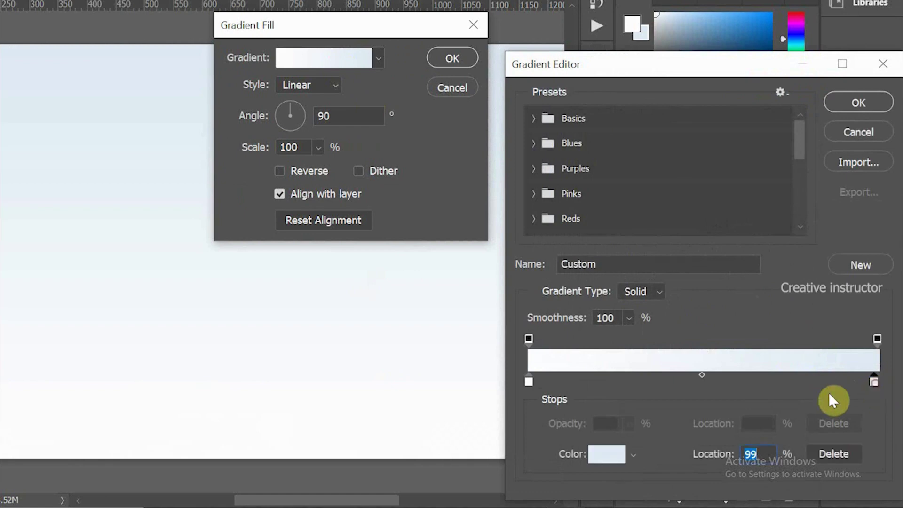
click(605, 459)
click(447, 315)
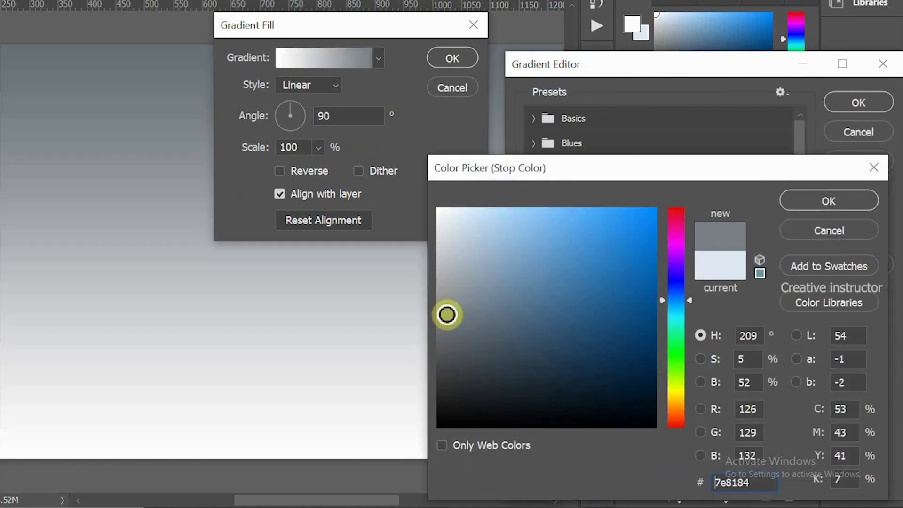
drag(447, 314, 446, 314)
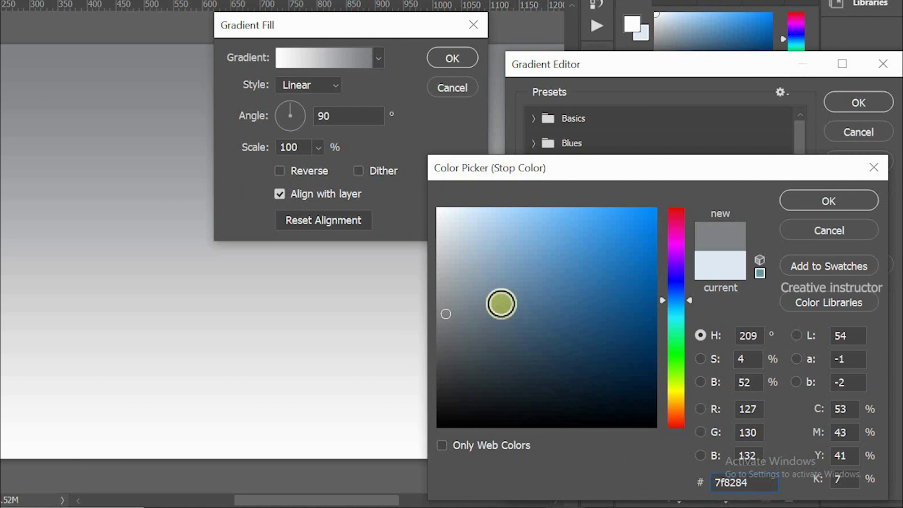
click(844, 202)
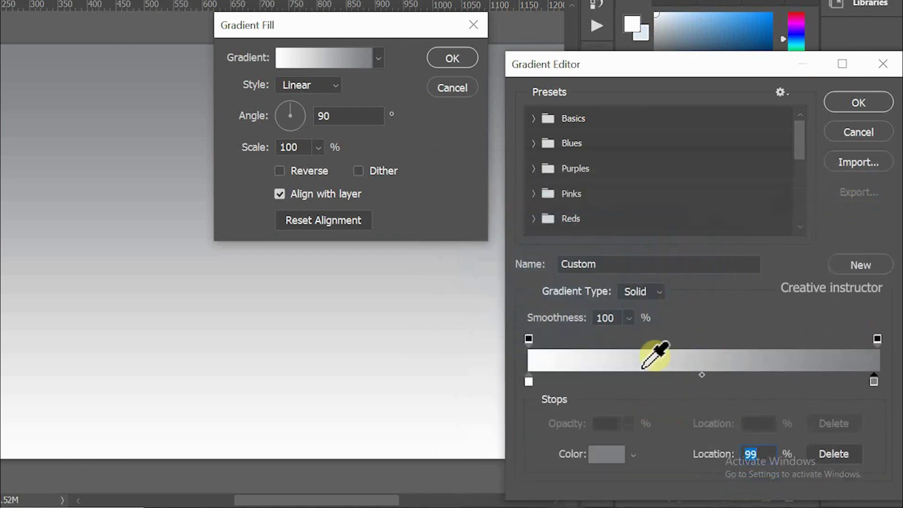
click(529, 382)
click(594, 456)
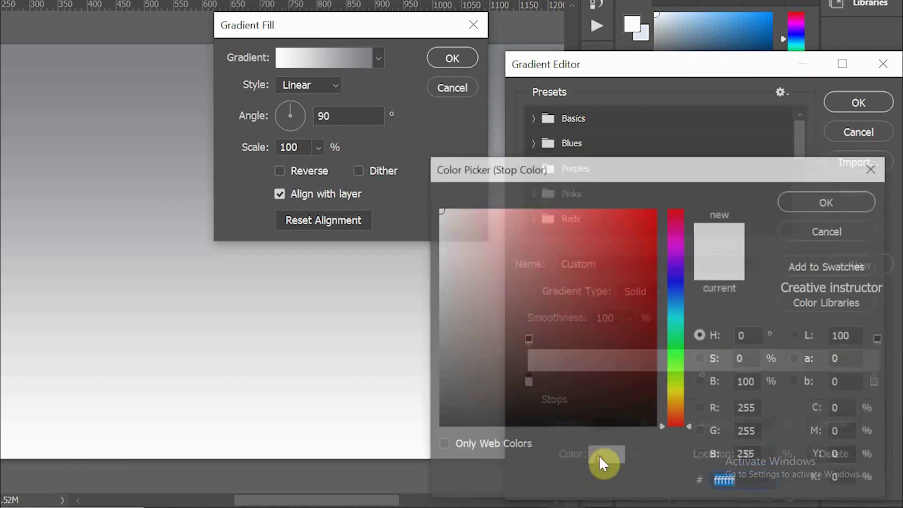
click(447, 240)
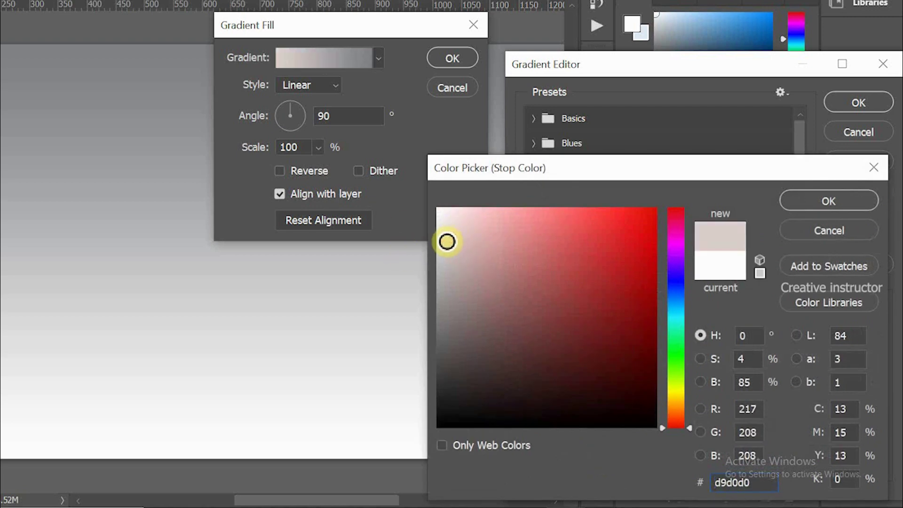
click(442, 241)
drag(443, 241, 438, 235)
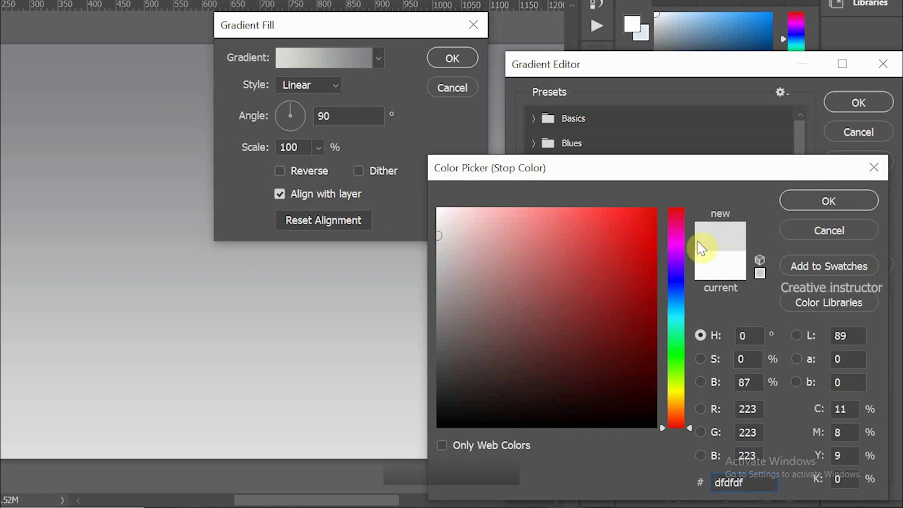
click(814, 200)
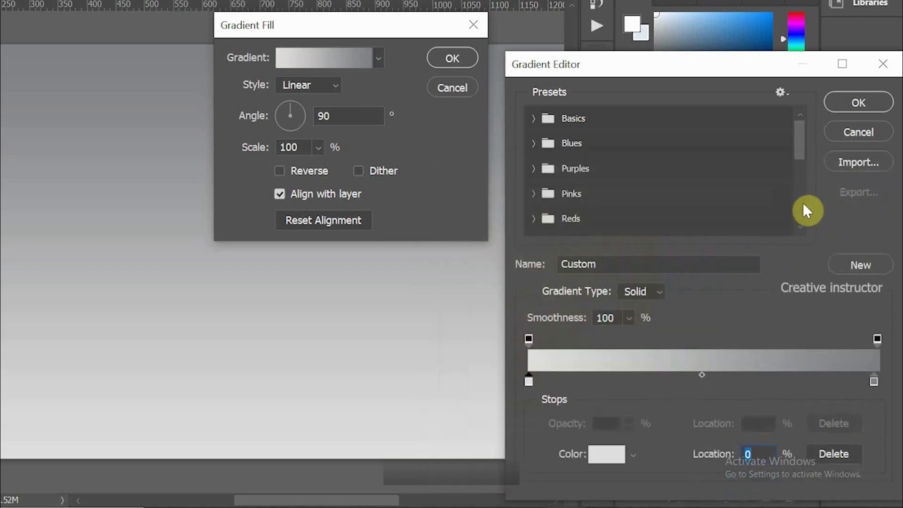
click(858, 102)
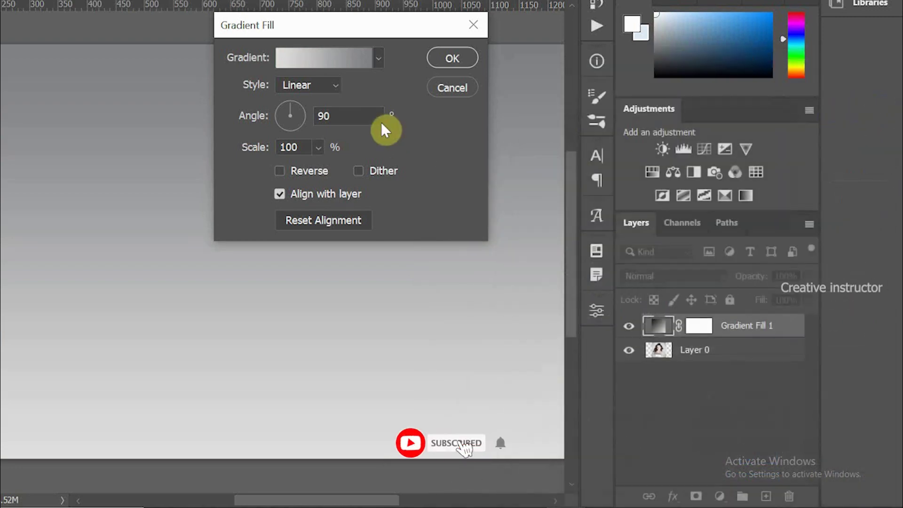
Step: Make Gradient Fill 1 a Radial gradient at 210% scale and apply it
click(337, 86)
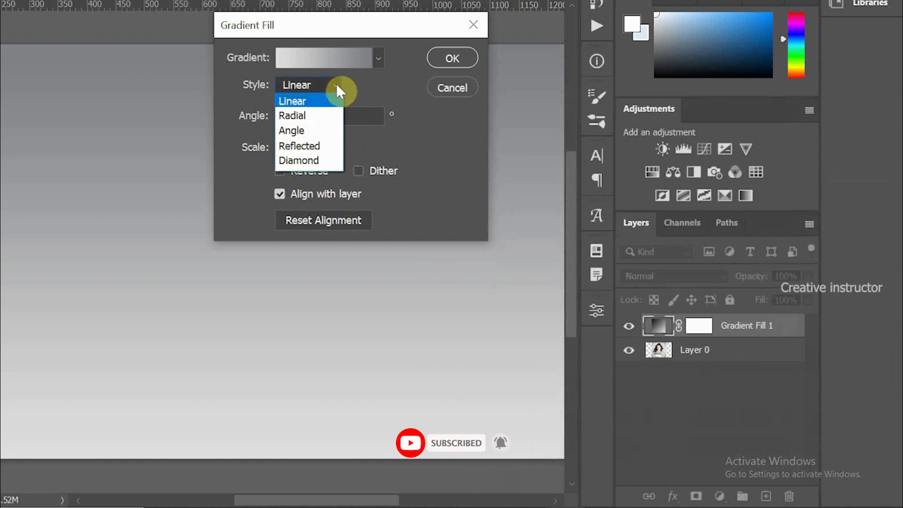
click(317, 115)
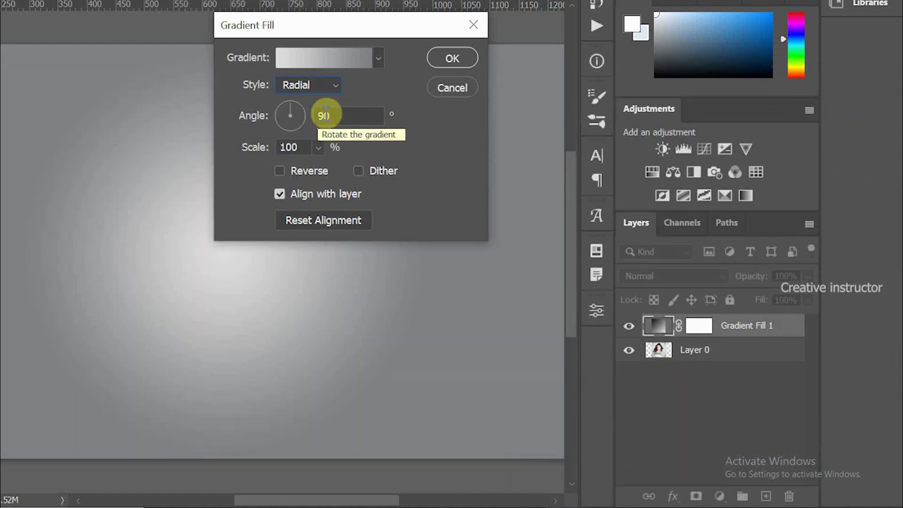
click(318, 147)
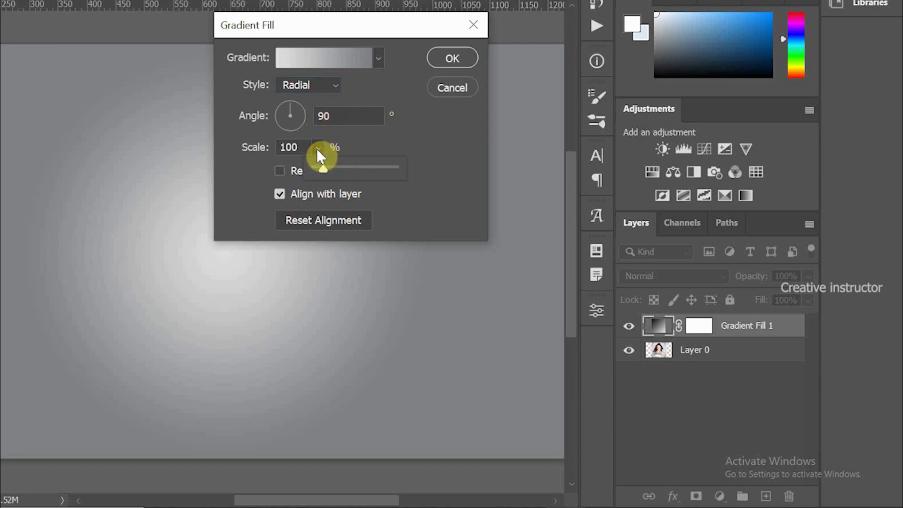
drag(317, 148, 332, 173)
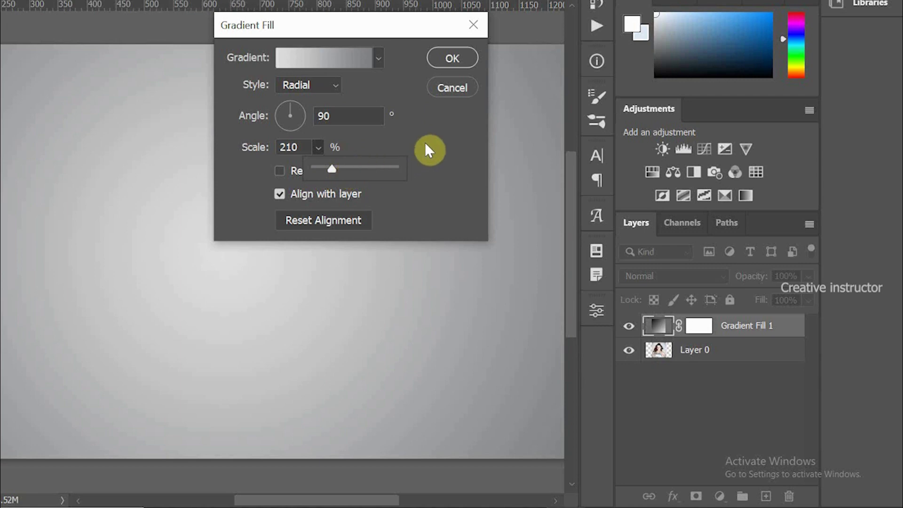
click(427, 141)
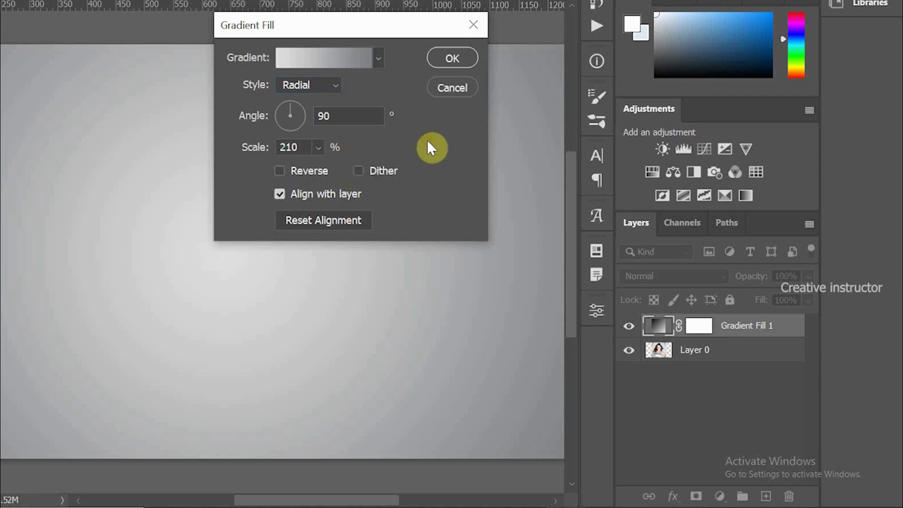
click(436, 57)
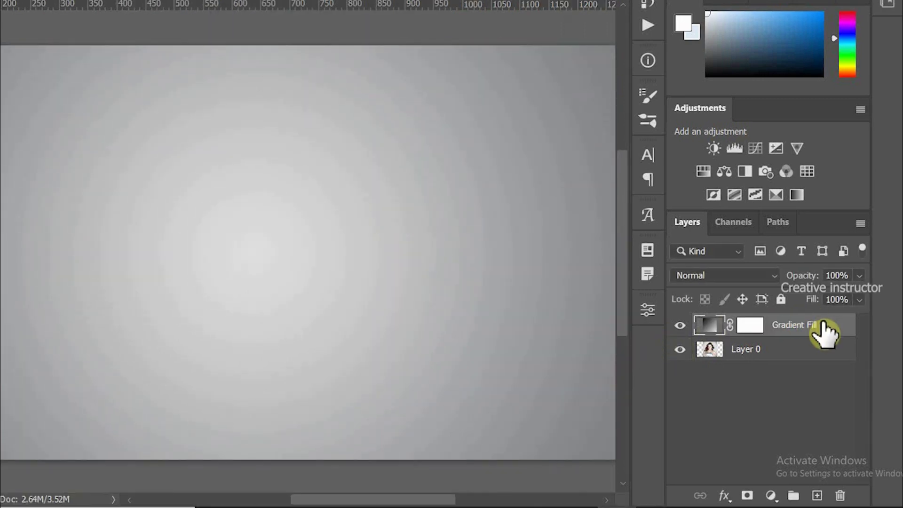
Step: Move Gradient Fill 1 below Layer 0, then select Layer 0 and show its Properties
drag(822, 325, 824, 365)
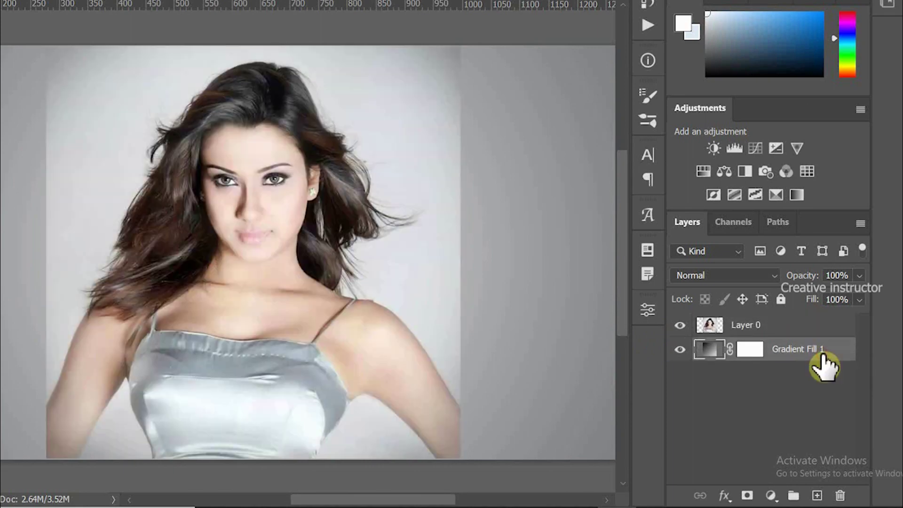
click(823, 334)
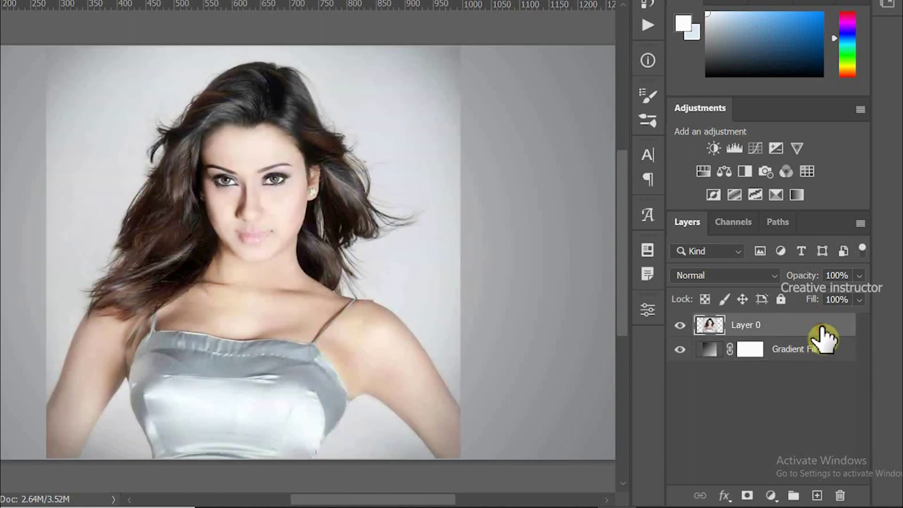
click(644, 313)
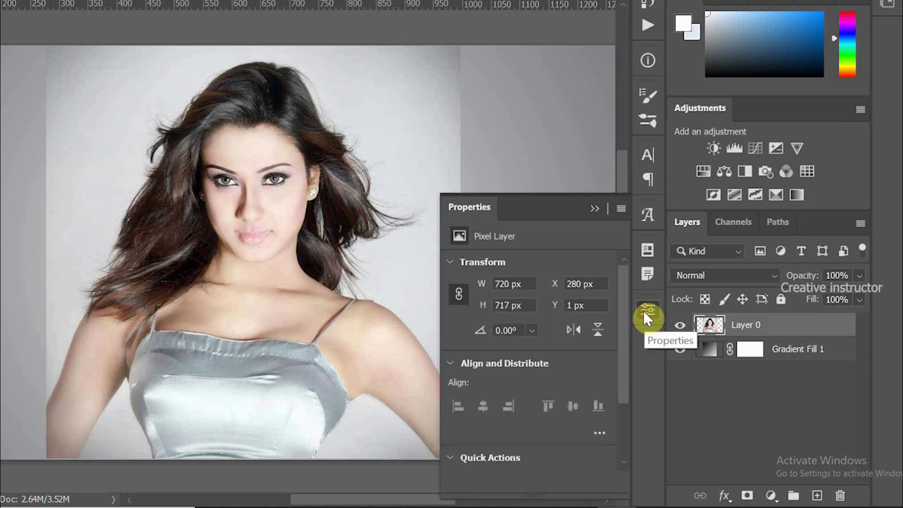
Step: Apply the Remove Background quick action to Layer 0, then collapse Properties
scroll(549, 333, down, 3)
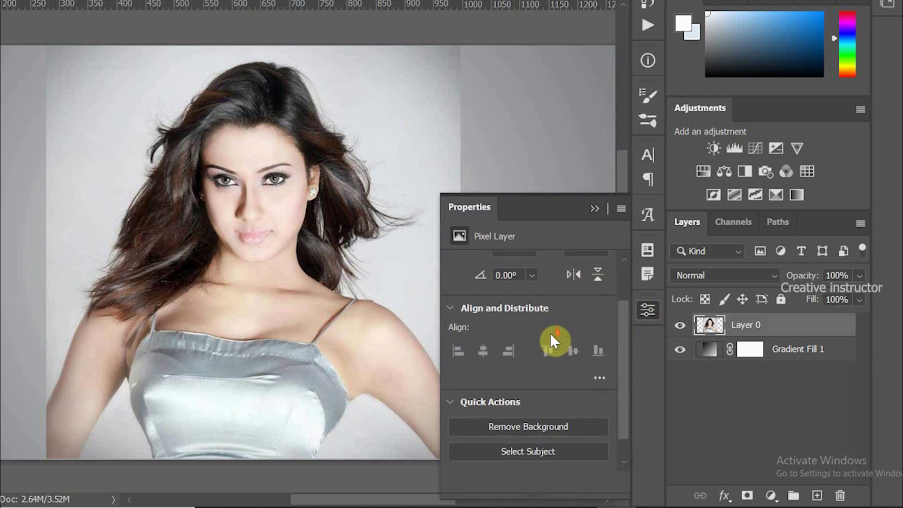
scroll(551, 335, down, 1)
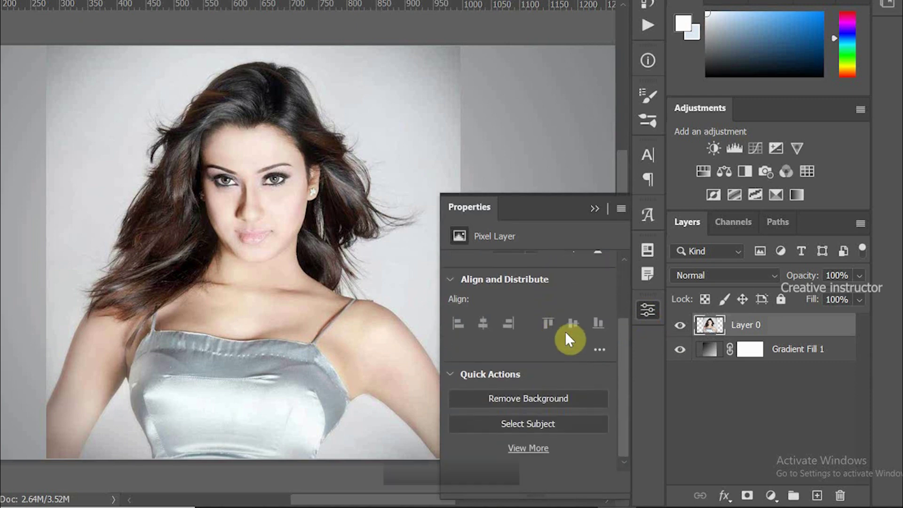
click(534, 397)
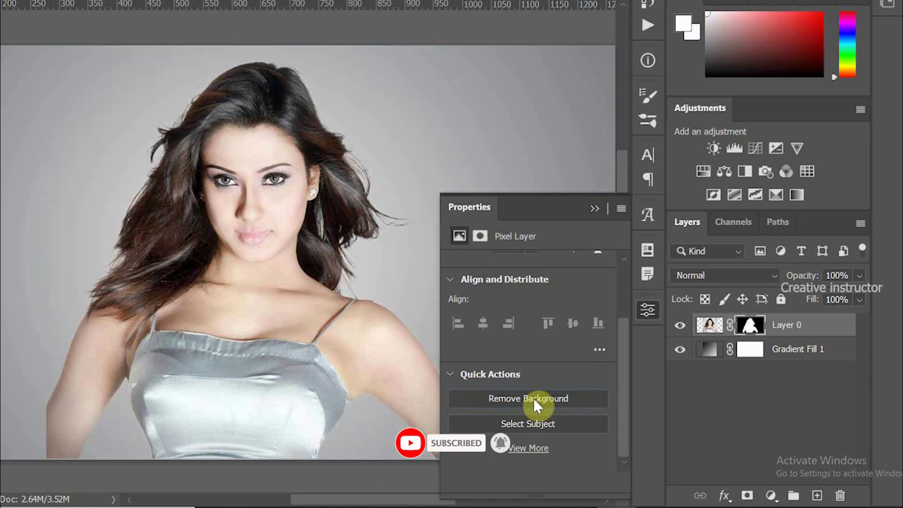
click(640, 312)
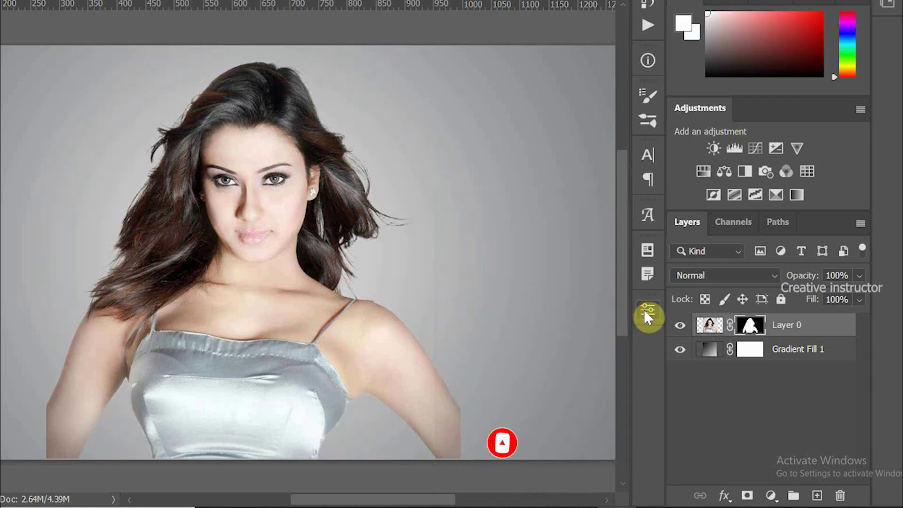
Step: Convert Layer 0 to a smart object and duplicate it as Layer 0 copy
right_click(817, 326)
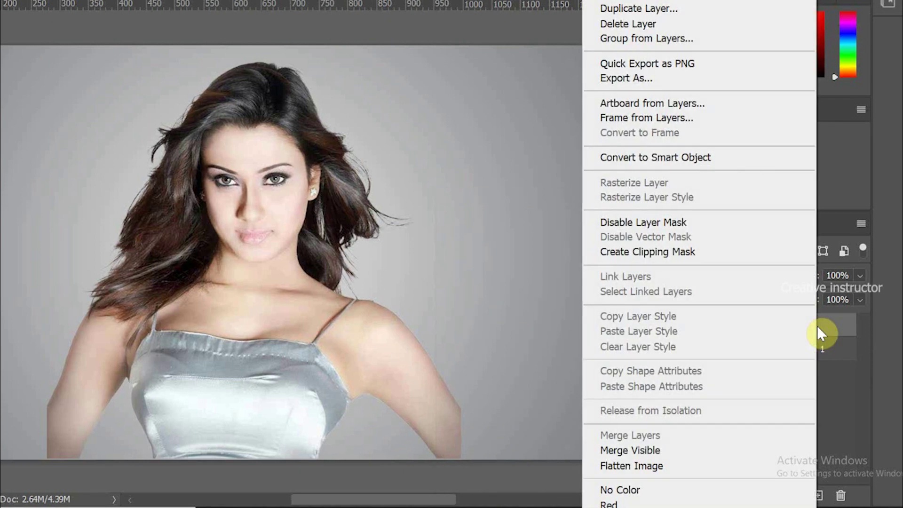
click(677, 157)
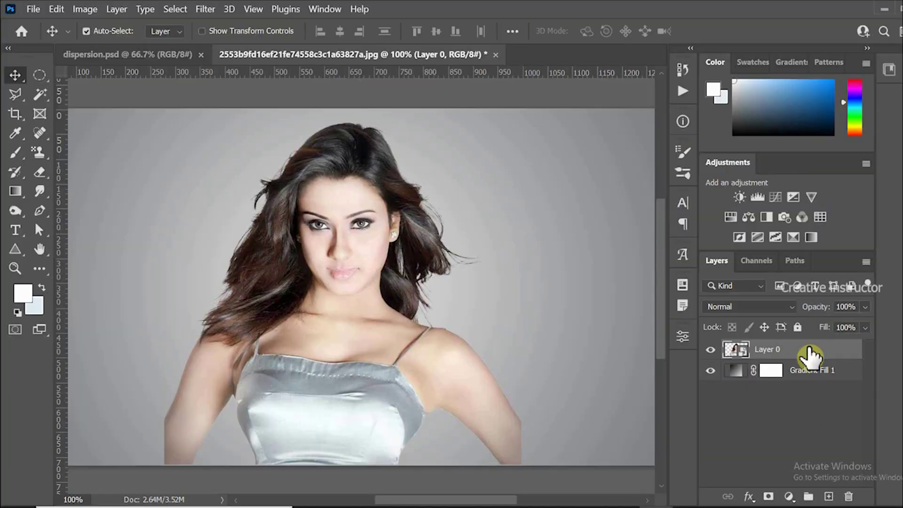
right_click(810, 355)
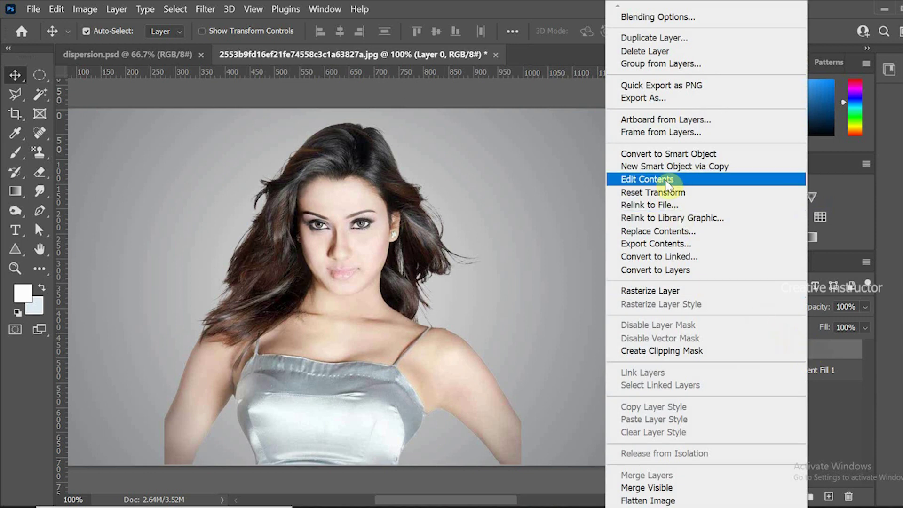
click(658, 38)
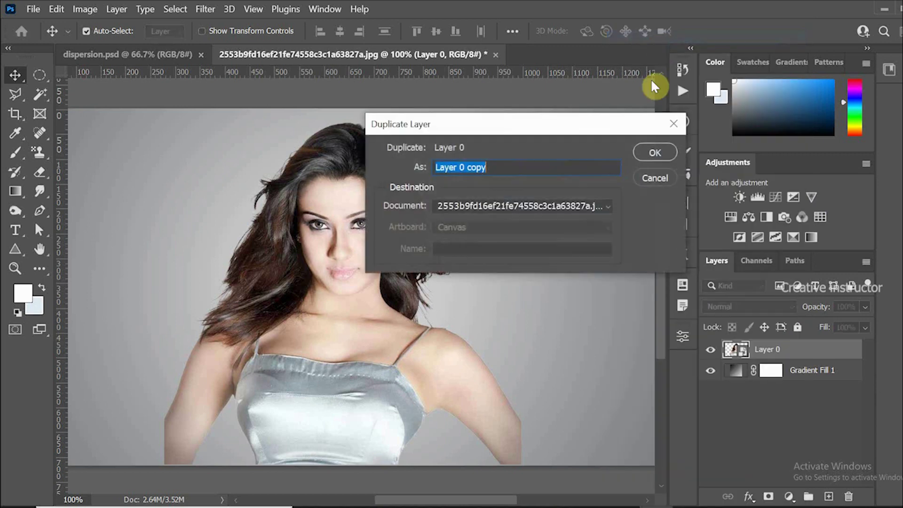
click(655, 153)
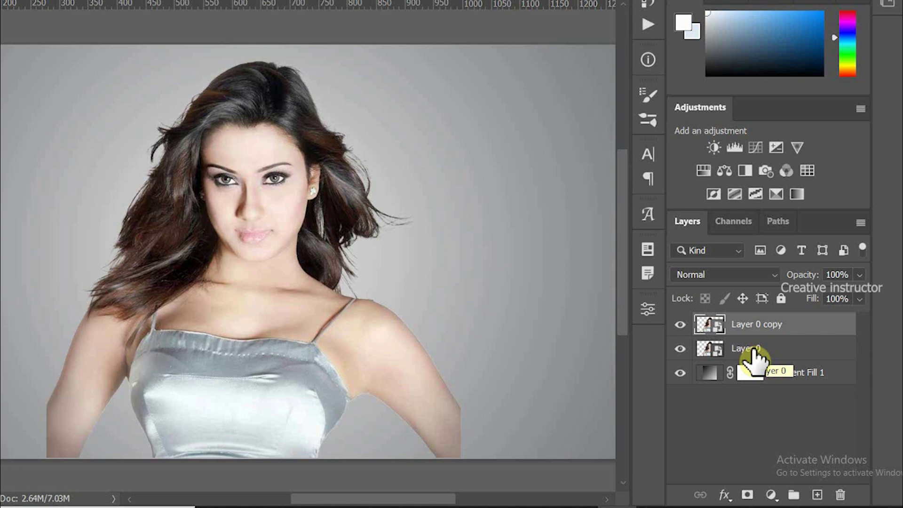
Step: Rename Layer 0 to 'dispersion layer' and Layer 0 copy to 'top layer'
double_click(753, 349)
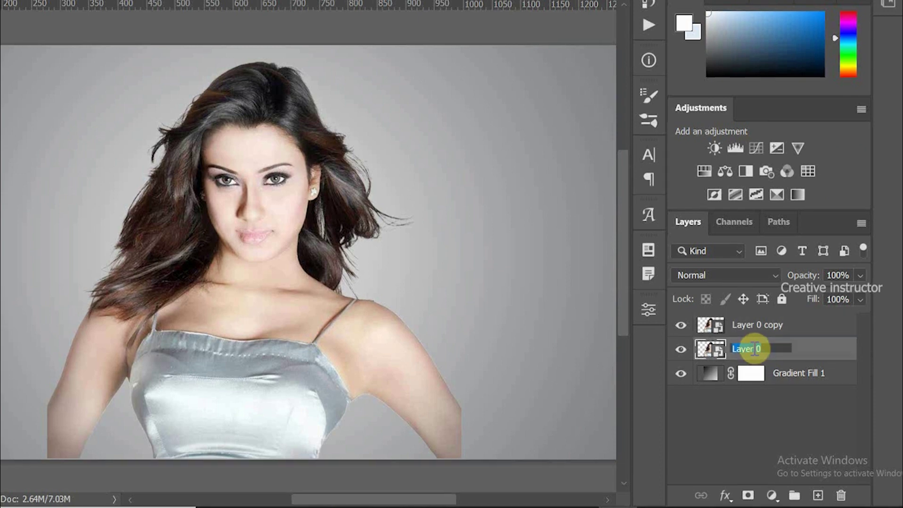
text(dis)
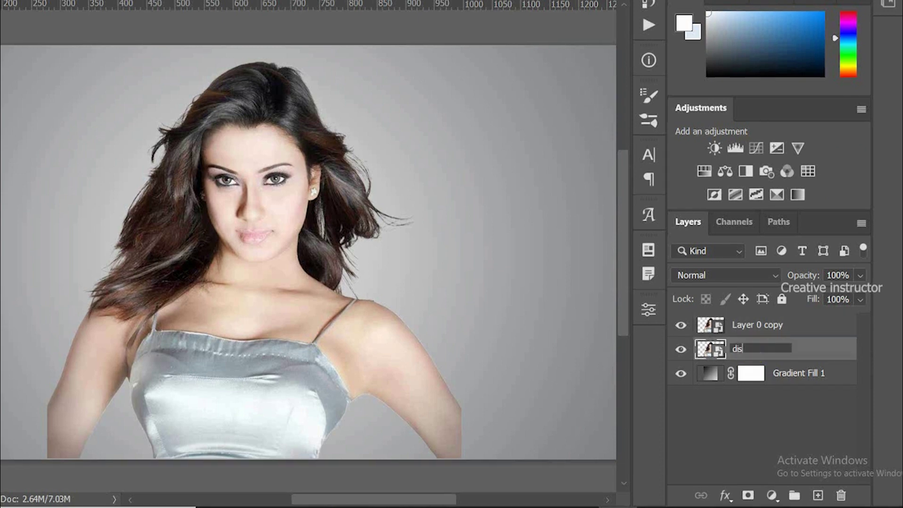
text(persion)
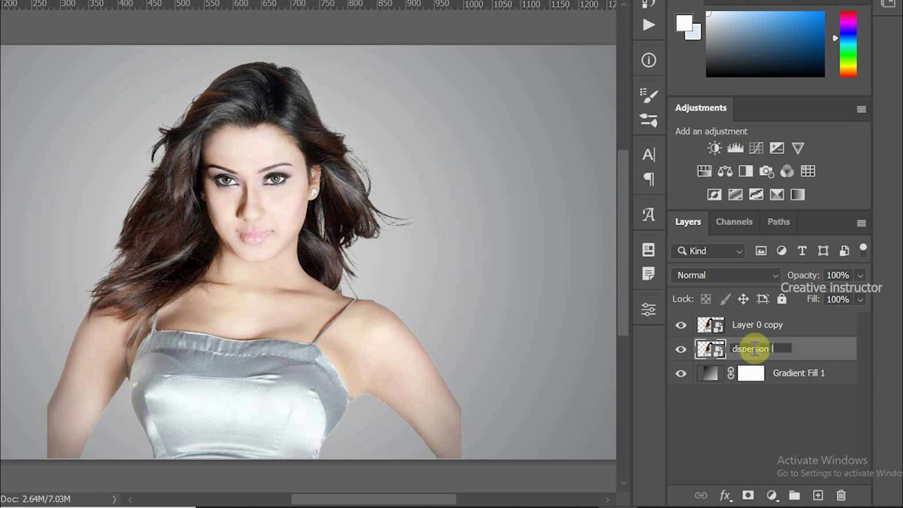
text( layer)
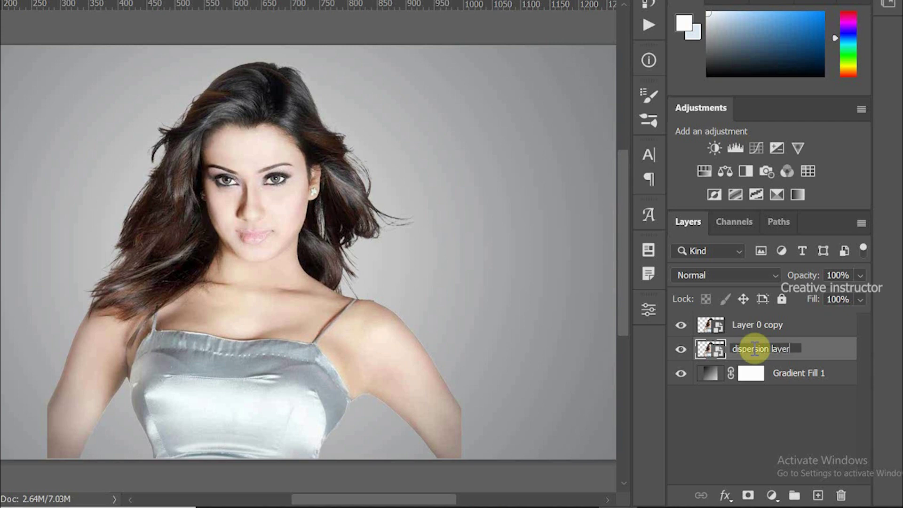
click(818, 328)
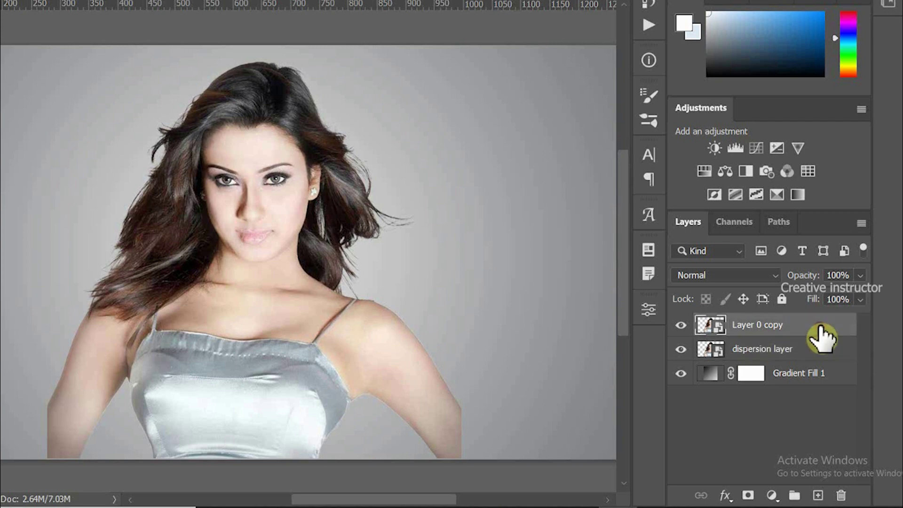
double_click(751, 324)
text(top)
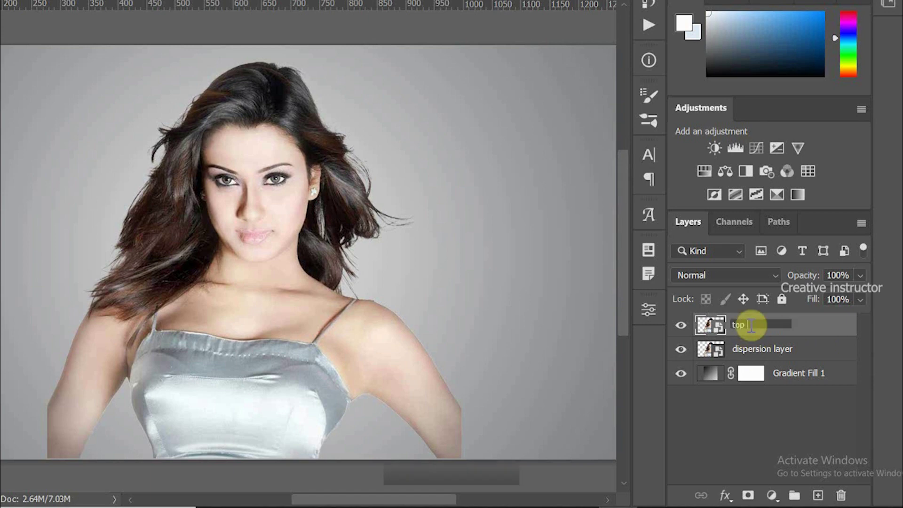
text( layer)
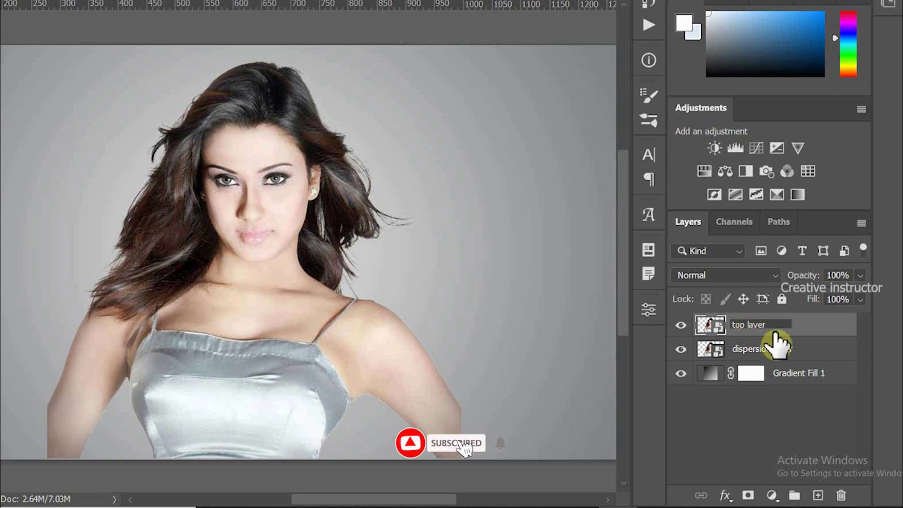
click(808, 350)
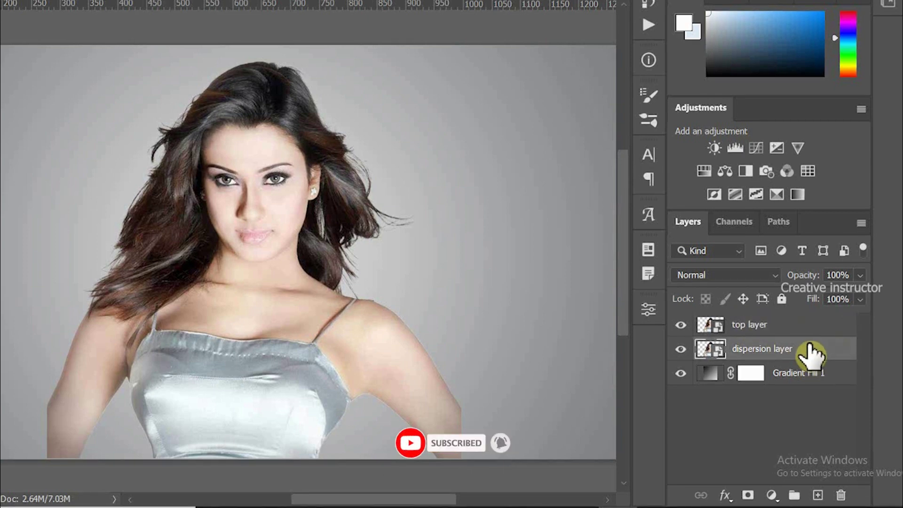
Step: Rasterize the dispersion layer and switch to the Smudge tool
right_click(810, 351)
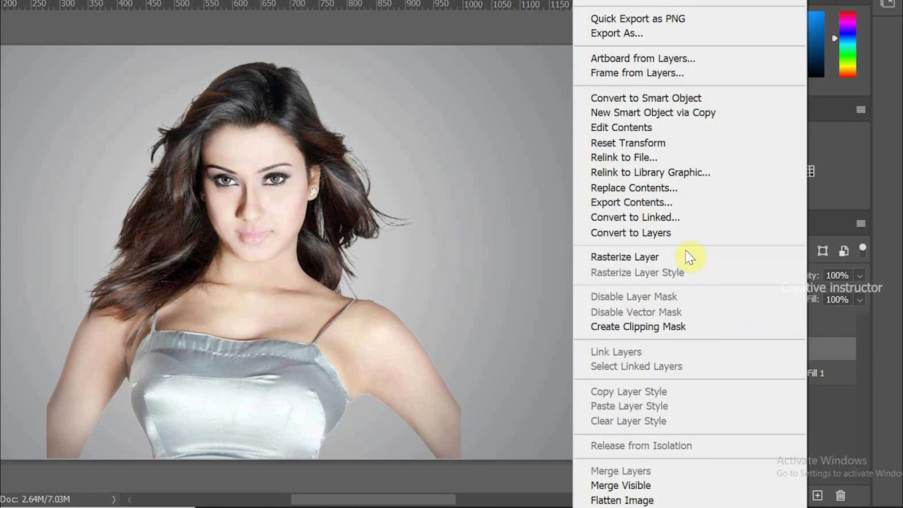
click(683, 252)
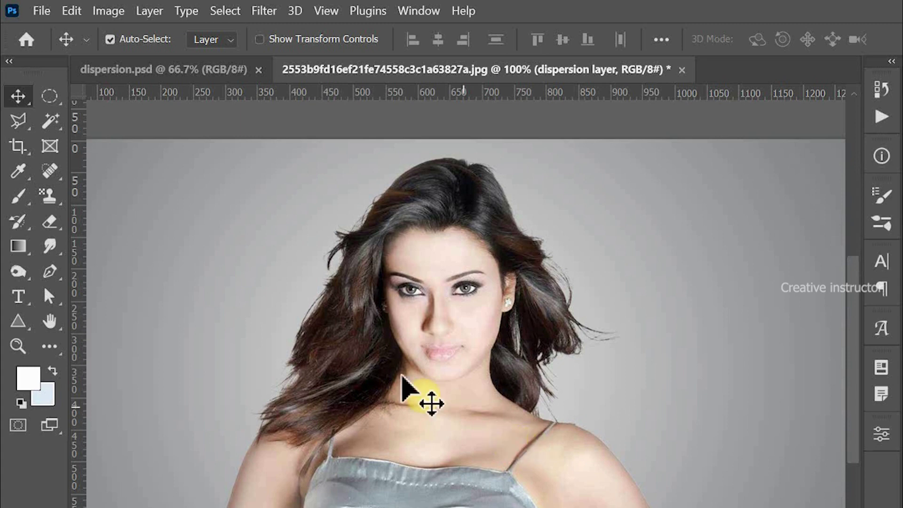
click(53, 248)
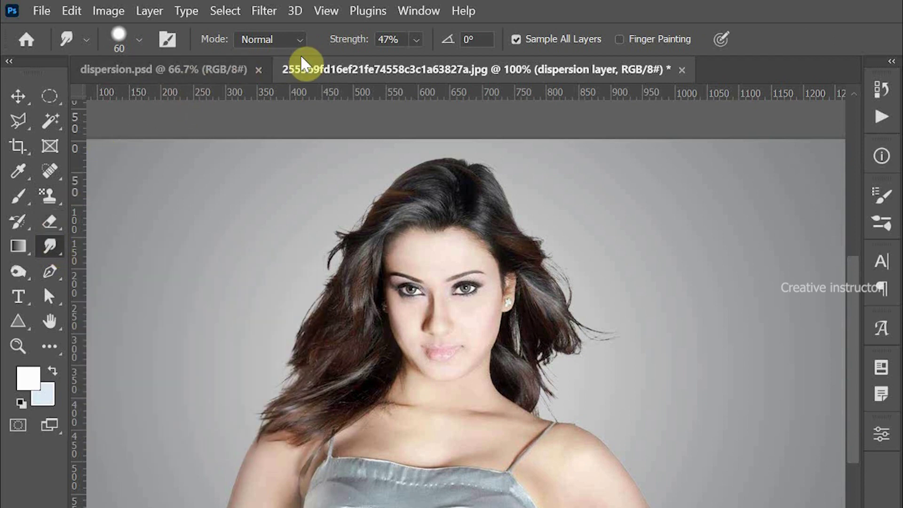
Step: Set Smudge strength to about 50% and smear the hair by the ear and crown into streaks
click(417, 42)
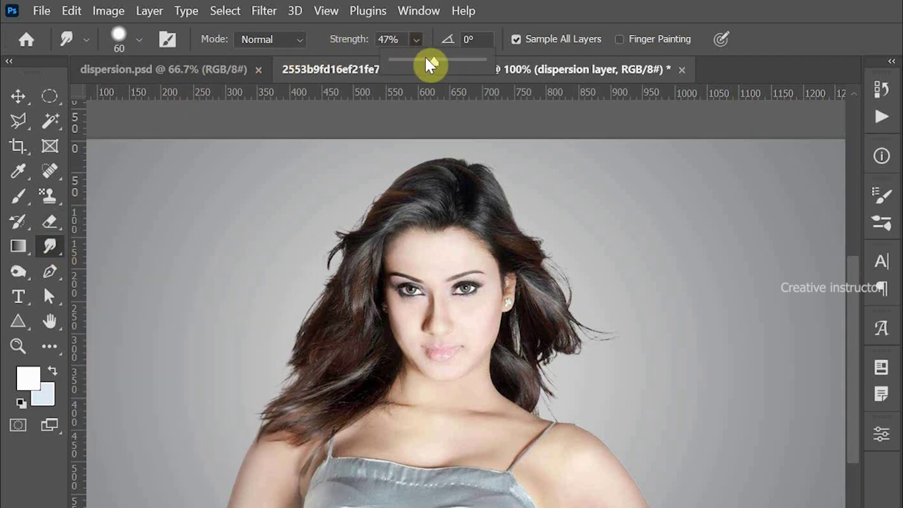
click(388, 39)
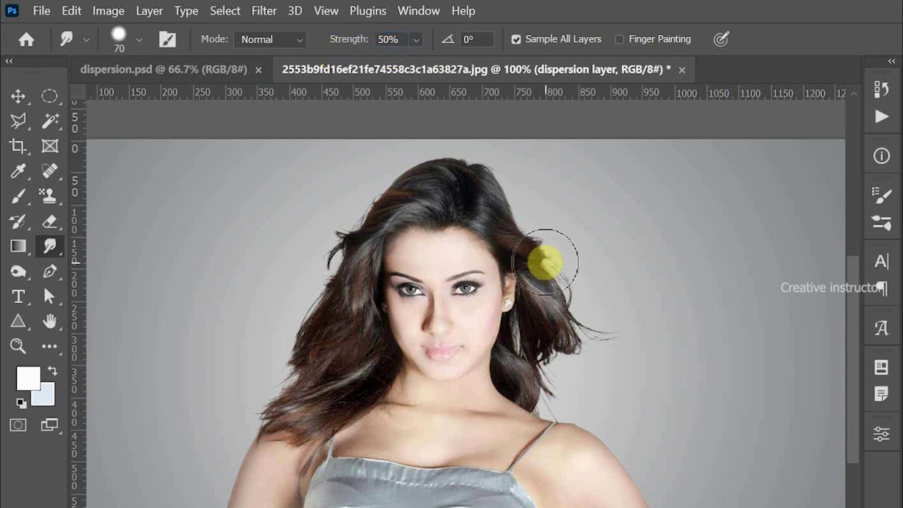
mouse_move(545, 262)
mouse_down()
mouse_move(468, 187)
mouse_move(585, 129)
mouse_move(478, 227)
mouse_move(494, 207)
mouse_move(626, 150)
mouse_move(493, 203)
mouse_move(603, 147)
mouse_up()
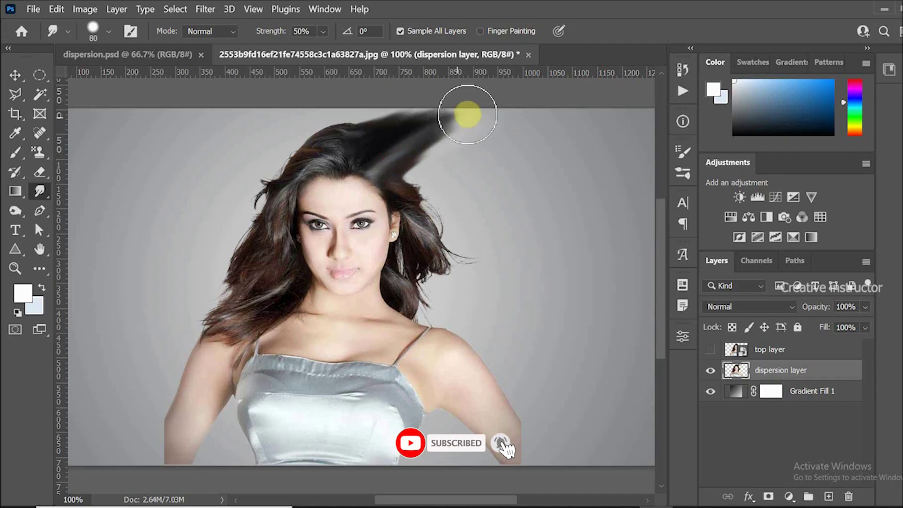
mouse_move(467, 114)
mouse_down()
mouse_move(508, 141)
mouse_move(516, 133)
mouse_move(428, 212)
mouse_move(537, 167)
mouse_move(526, 202)
mouse_move(447, 195)
mouse_move(429, 248)
mouse_move(433, 267)
mouse_move(429, 202)
mouse_move(574, 125)
mouse_move(423, 286)
mouse_move(447, 285)
mouse_move(411, 288)
mouse_move(510, 258)
mouse_move(435, 272)
mouse_move(413, 254)
mouse_move(417, 242)
mouse_move(572, 193)
mouse_move(449, 229)
mouse_move(405, 288)
mouse_move(531, 243)
mouse_up()
Step: With a smaller smudge brush, push more hair streaks out to the right, then restore size 80
key(bracketleft)
key(bracketleft)
click(323, 32)
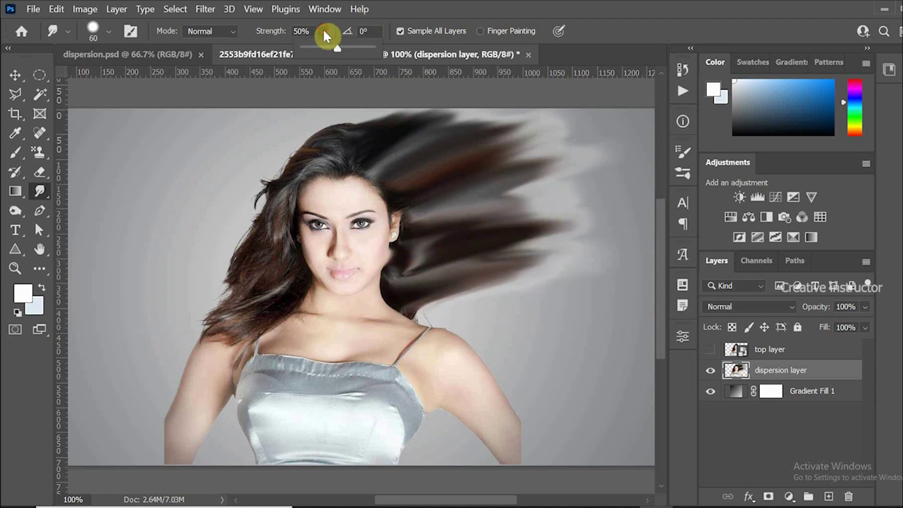
click(429, 262)
mouse_move(429, 261)
mouse_down()
mouse_move(426, 284)
mouse_move(552, 251)
mouse_move(451, 238)
mouse_move(591, 152)
mouse_move(460, 319)
mouse_move(412, 314)
mouse_move(488, 296)
mouse_move(421, 318)
mouse_move(484, 323)
mouse_move(449, 342)
mouse_move(456, 363)
mouse_move(497, 353)
mouse_move(488, 380)
mouse_move(584, 368)
mouse_move(625, 378)
mouse_move(516, 429)
mouse_move(499, 447)
mouse_move(574, 454)
mouse_move(549, 437)
mouse_move(589, 415)
mouse_move(487, 383)
mouse_move(413, 441)
mouse_move(439, 443)
mouse_move(442, 427)
mouse_move(405, 449)
mouse_move(429, 465)
mouse_move(427, 423)
mouse_move(440, 425)
mouse_move(413, 394)
mouse_move(428, 404)
mouse_move(424, 418)
mouse_move(521, 346)
mouse_move(488, 342)
mouse_move(517, 325)
mouse_move(530, 354)
mouse_move(516, 382)
mouse_move(589, 453)
mouse_move(471, 294)
mouse_move(447, 306)
mouse_move(533, 295)
mouse_move(497, 248)
mouse_move(538, 196)
mouse_move(484, 111)
mouse_move(496, 235)
mouse_move(458, 243)
mouse_move(461, 315)
mouse_move(551, 353)
mouse_move(485, 317)
mouse_move(538, 309)
mouse_move(519, 383)
mouse_move(567, 335)
mouse_move(508, 383)
mouse_move(545, 369)
mouse_move(598, 368)
mouse_move(625, 383)
mouse_move(581, 439)
mouse_move(612, 456)
mouse_move(605, 445)
mouse_move(617, 426)
mouse_move(670, 386)
mouse_up()
key(bracketright)
key(bracketright)
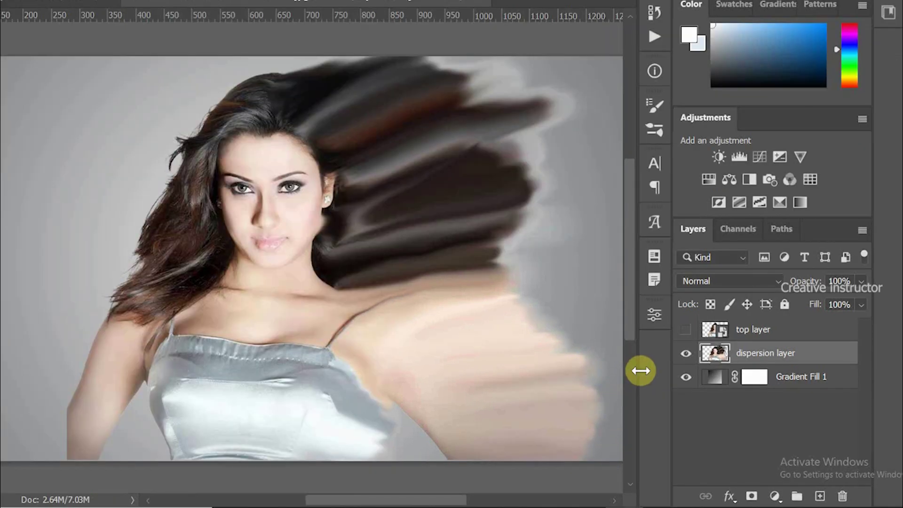
Step: Make the intact top layer visible instead of the smudged dispersion layer, and rasterize the top layer
click(685, 329)
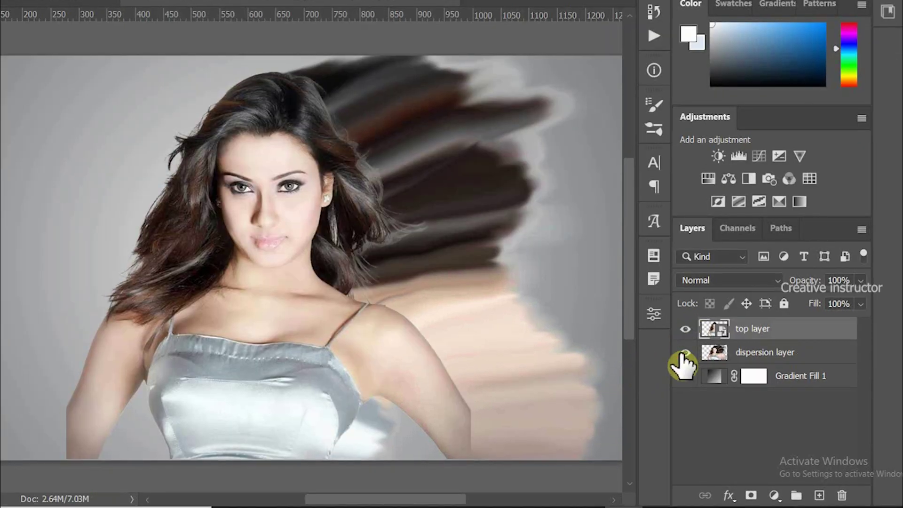
click(684, 354)
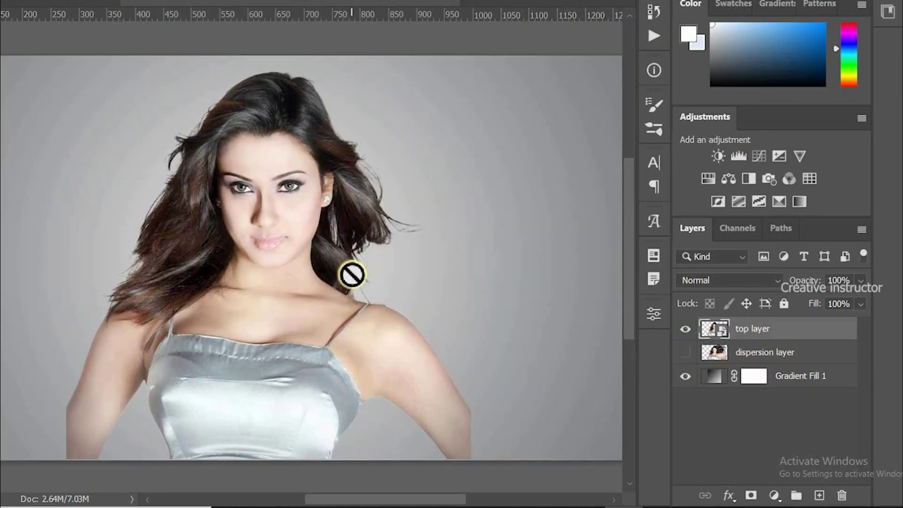
click(784, 330)
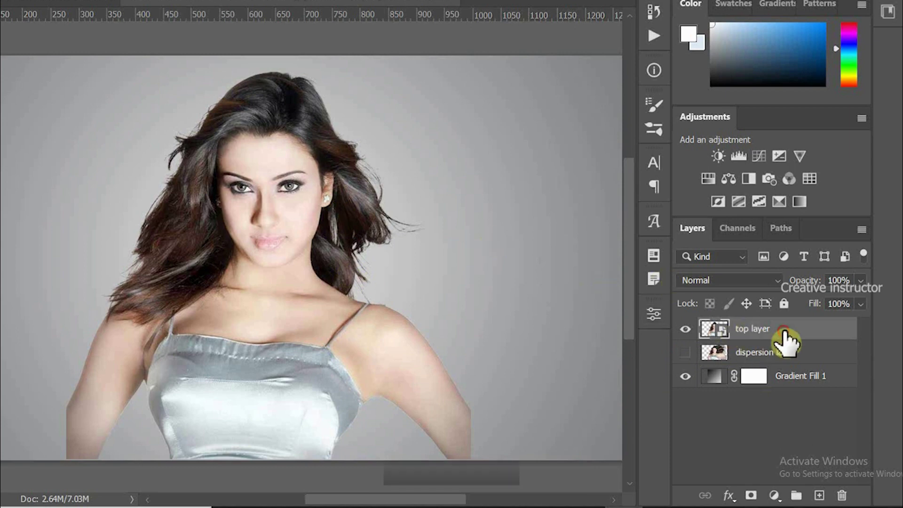
right_click(776, 332)
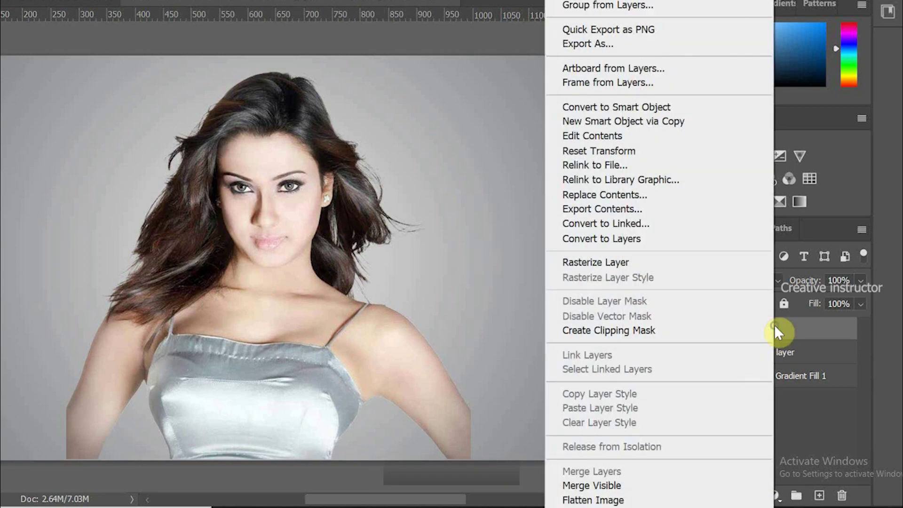
click(616, 263)
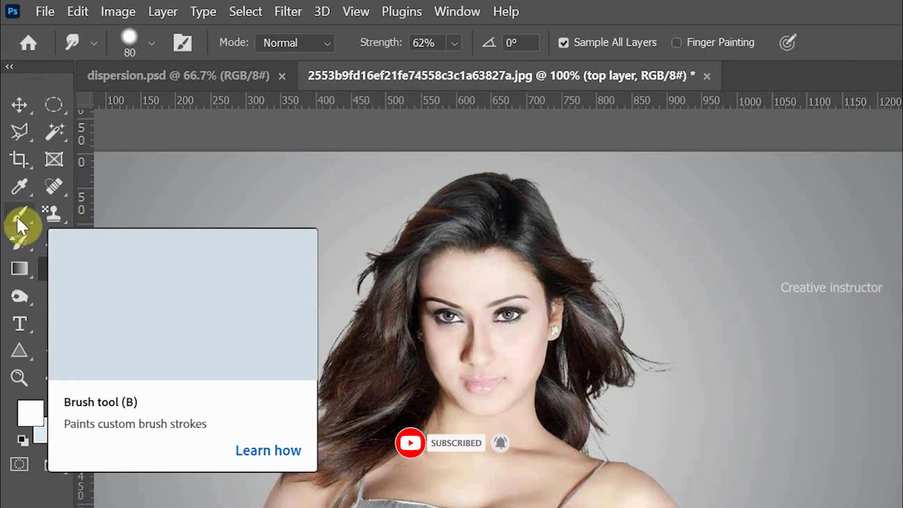
Step: Load the particle brush with 90% spacing at size 90 and add a white mask to the top layer
click(18, 218)
click(177, 43)
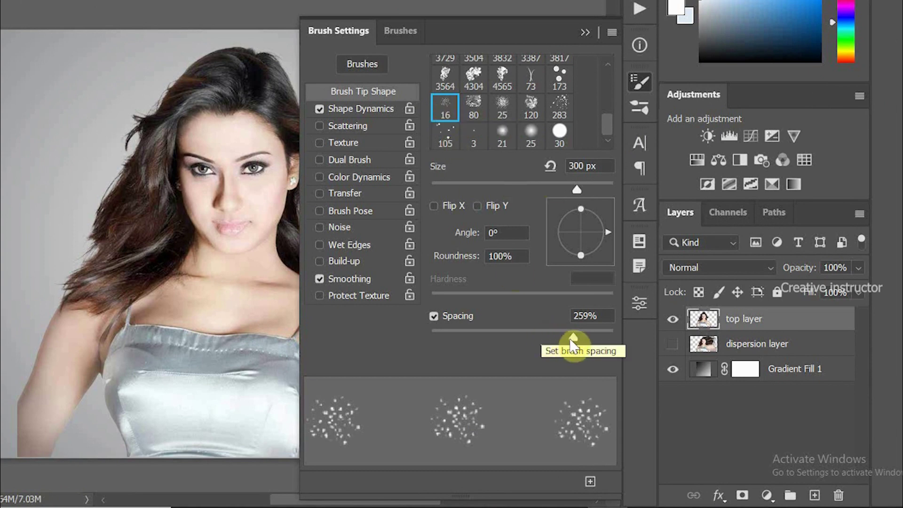
mouse_move(573, 337)
mouse_down()
mouse_move(499, 338)
mouse_move(513, 338)
mouse_up()
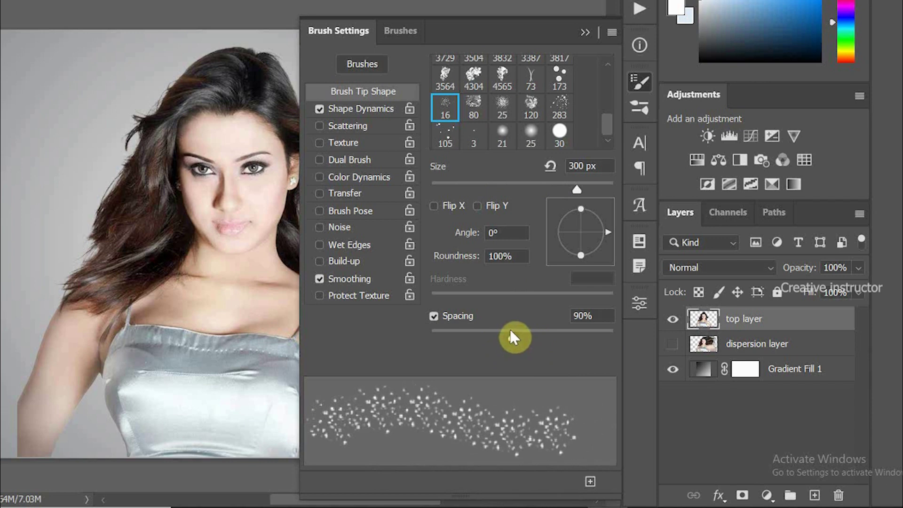
click(633, 76)
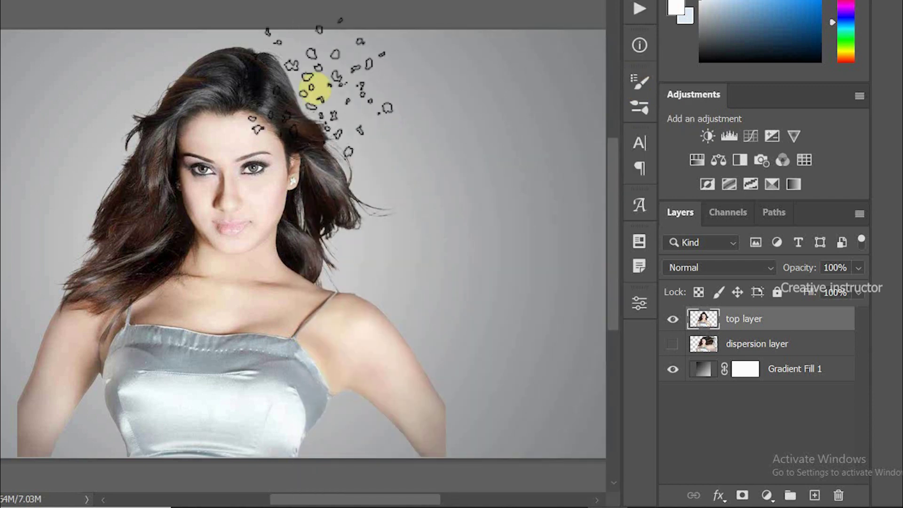
key(bracketleft)
key(bracketleft)
key(bracketleft)
key(bracketleft)
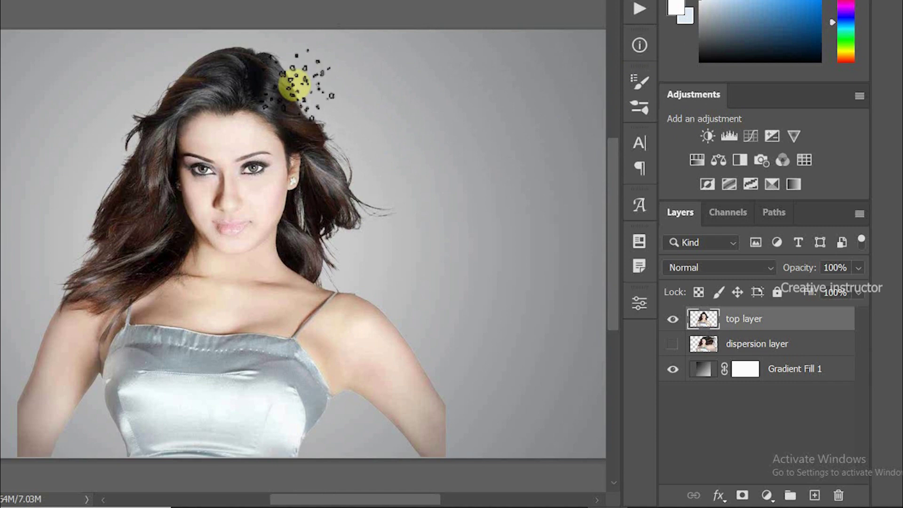
click(742, 496)
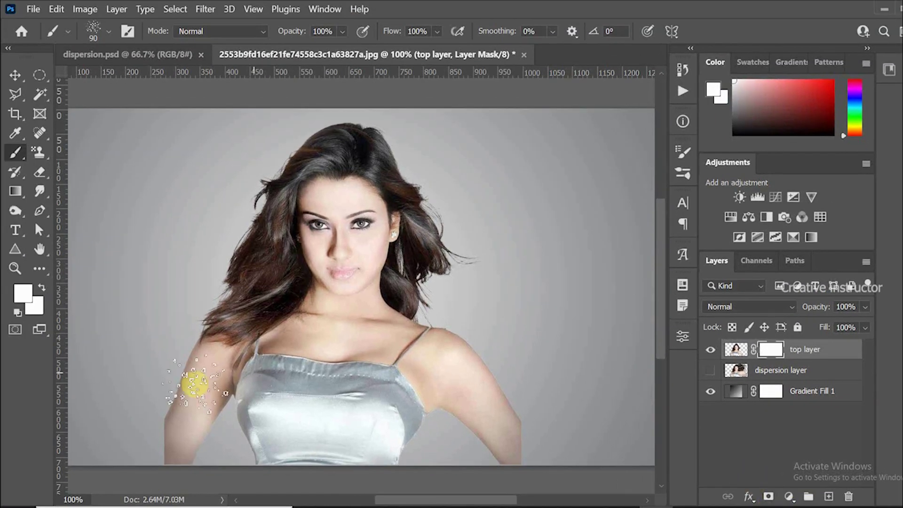
Step: Set the foreground colour to black for painting with the particle brush
click(24, 294)
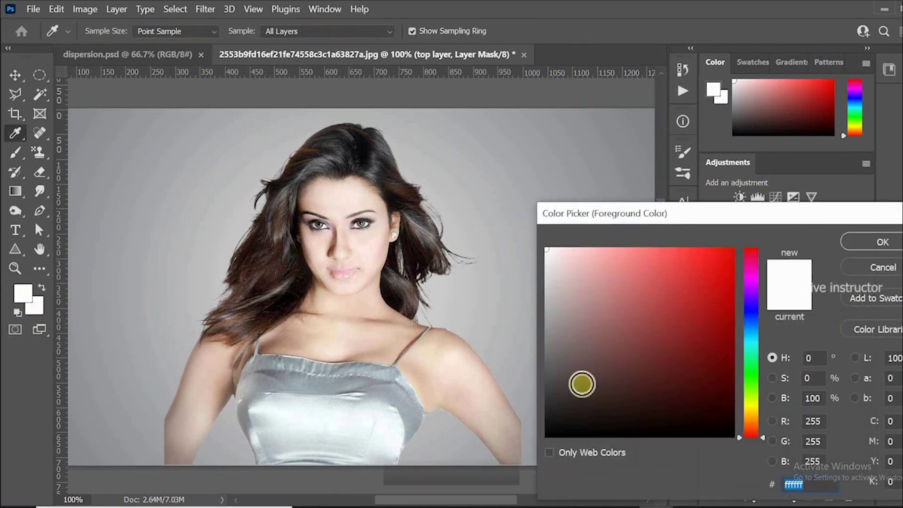
drag(580, 383, 506, 471)
click(870, 239)
key(b)
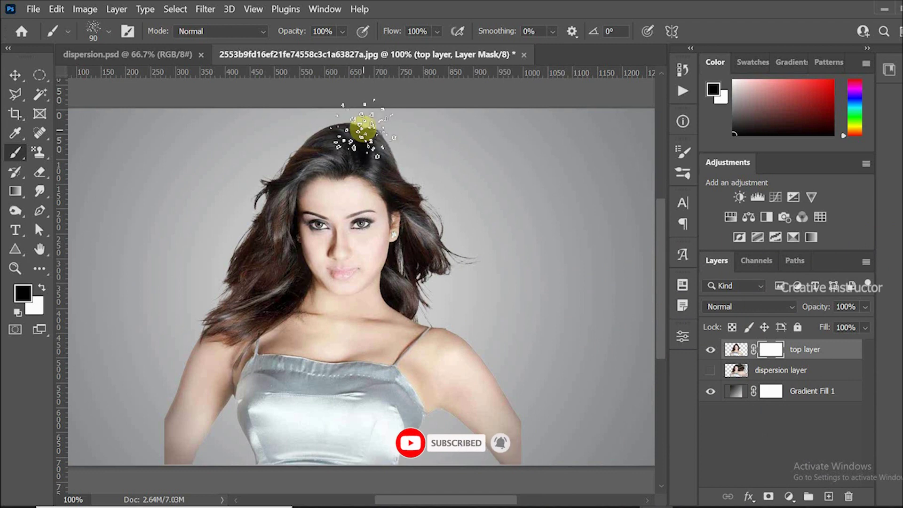
Step: Paint particles on the top-layer mask over the hair crown, below the ear, cheek, neck and shoulder
mouse_move(363, 127)
mouse_down()
mouse_move(399, 186)
mouse_move(431, 212)
mouse_move(428, 203)
mouse_move(436, 240)
mouse_move(426, 226)
mouse_move(430, 254)
mouse_move(430, 244)
mouse_move(440, 262)
mouse_up()
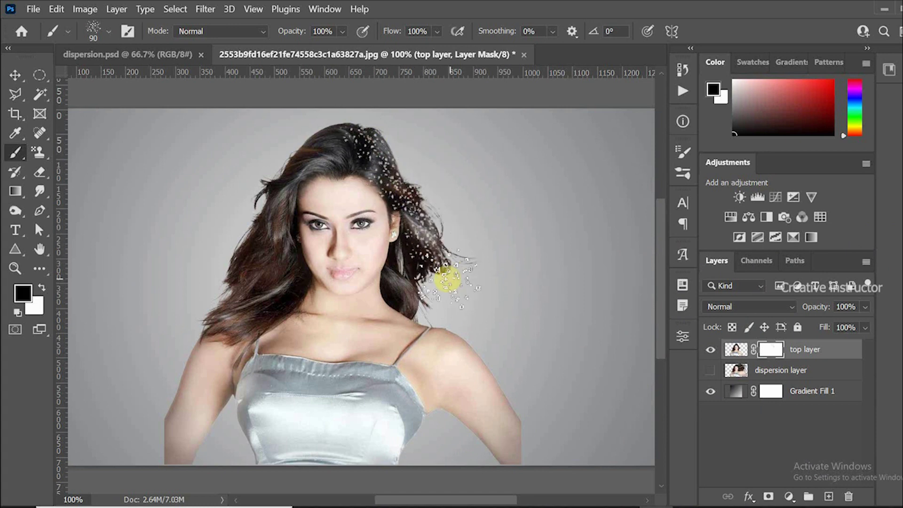
mouse_move(431, 297)
mouse_down()
mouse_move(405, 290)
mouse_move(379, 159)
mouse_move(423, 416)
mouse_move(440, 334)
mouse_move(469, 354)
mouse_move(474, 380)
mouse_move(473, 371)
mouse_move(511, 421)
mouse_move(514, 405)
mouse_move(536, 434)
mouse_move(520, 458)
mouse_move(495, 447)
mouse_move(433, 389)
mouse_move(480, 342)
mouse_move(471, 351)
mouse_move(523, 434)
mouse_move(479, 416)
mouse_move(410, 356)
mouse_move(391, 311)
mouse_move(430, 348)
mouse_move(435, 373)
mouse_move(437, 333)
mouse_move(377, 187)
mouse_up()
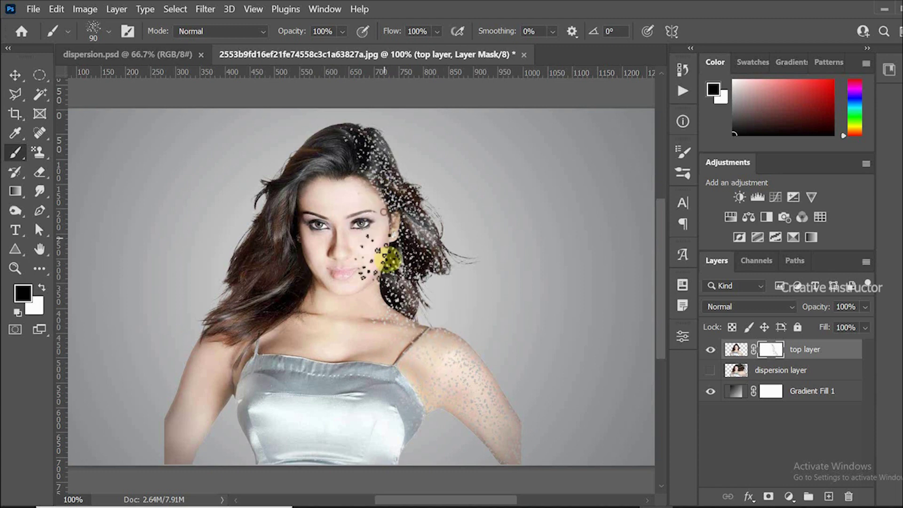
mouse_move(388, 265)
mouse_down()
mouse_move(388, 310)
mouse_move(423, 372)
mouse_move(398, 317)
mouse_move(384, 136)
mouse_up()
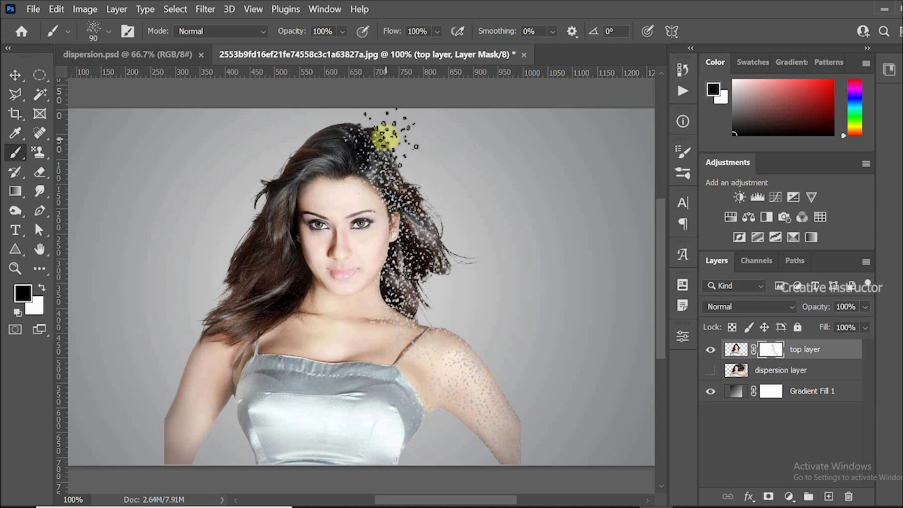
drag(385, 142, 397, 150)
Step: At brush size 150, break up more hair and the shoulder, then show the dispersion layer again
key(bracketright)
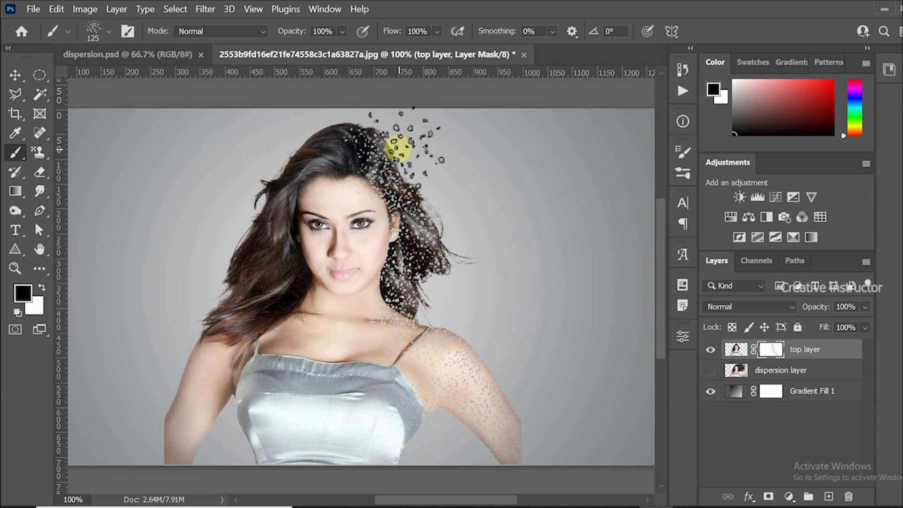
key(bracketright)
mouse_move(398, 149)
mouse_down()
mouse_move(423, 202)
mouse_move(416, 227)
mouse_move(431, 239)
mouse_up()
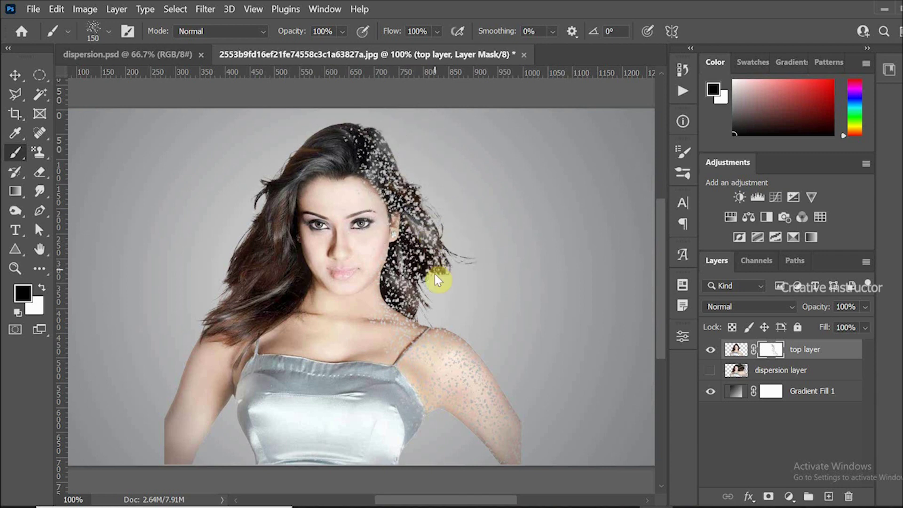
mouse_move(435, 276)
mouse_down()
mouse_move(445, 325)
mouse_move(494, 364)
mouse_move(517, 416)
mouse_move(533, 418)
mouse_move(459, 406)
mouse_move(426, 425)
mouse_move(431, 451)
mouse_move(445, 380)
mouse_move(509, 292)
mouse_move(510, 272)
mouse_move(602, 222)
mouse_move(585, 261)
mouse_move(632, 286)
mouse_up()
click(708, 372)
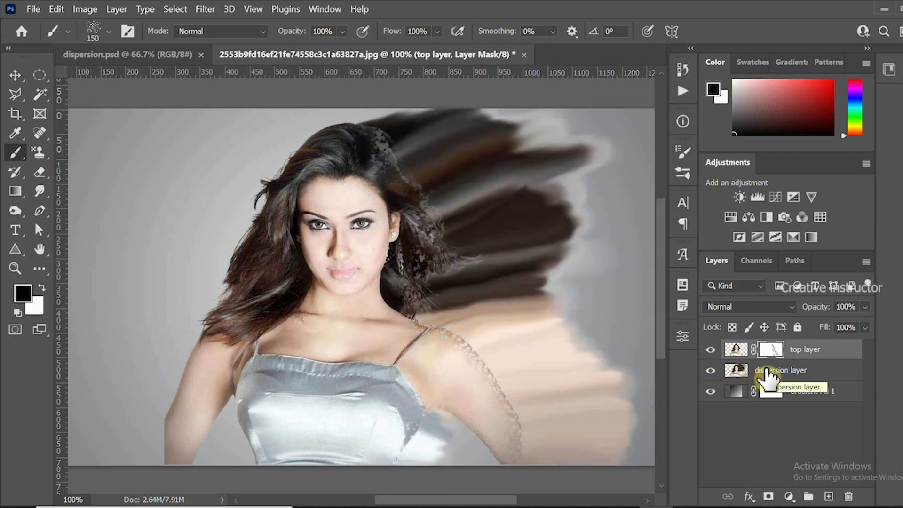
Step: Add a layer mask to the dispersion layer and fill it with black via Edit > Fill
click(767, 372)
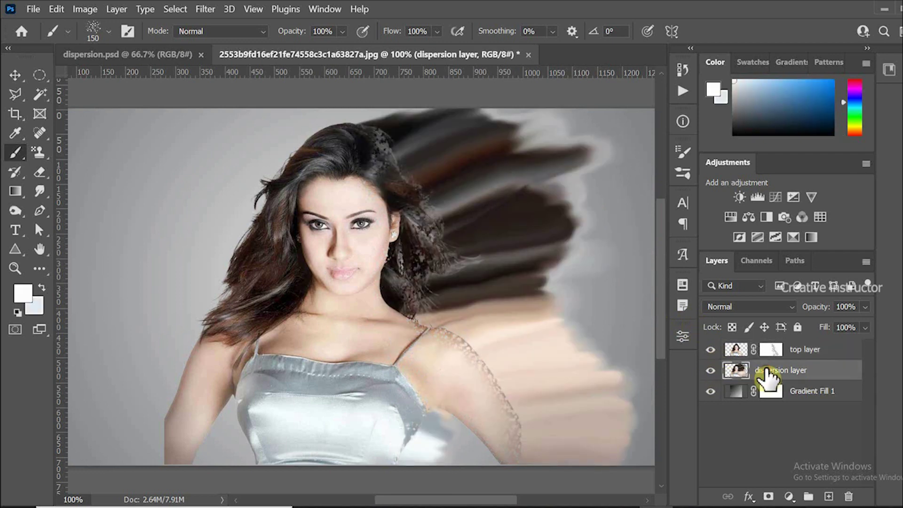
click(767, 498)
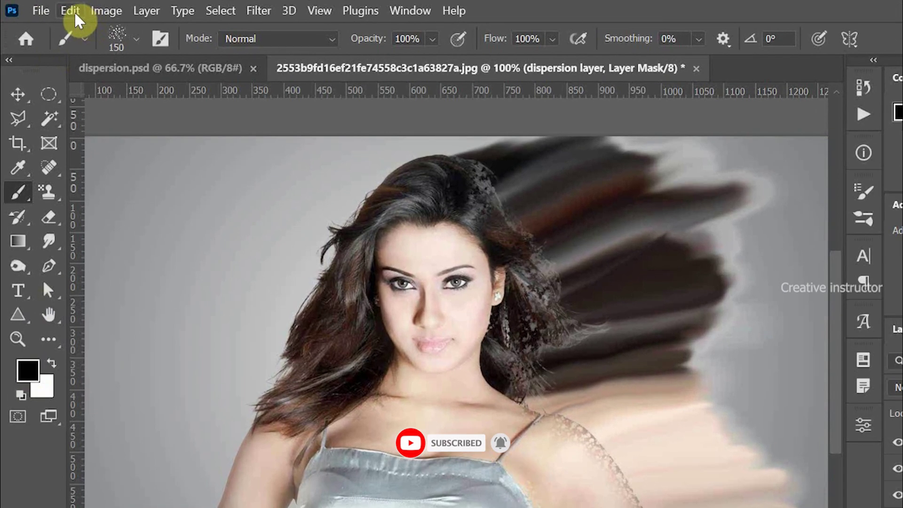
click(74, 13)
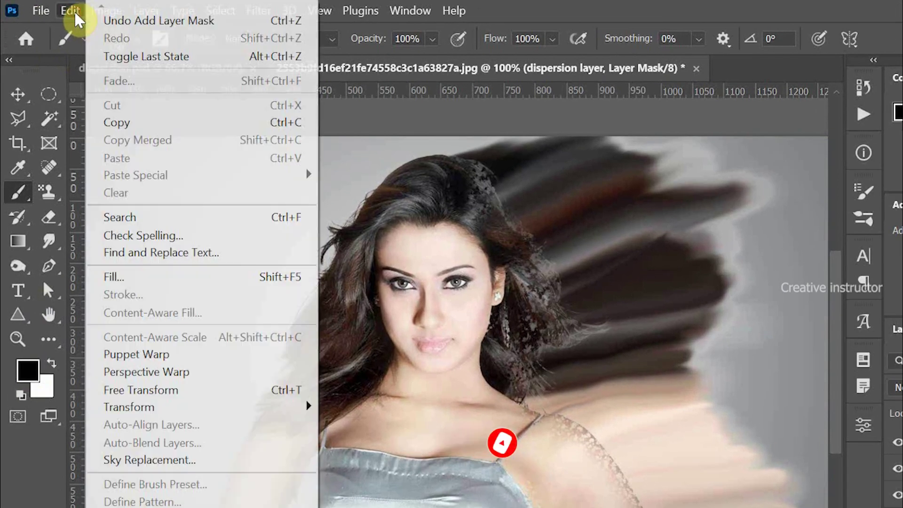
click(131, 284)
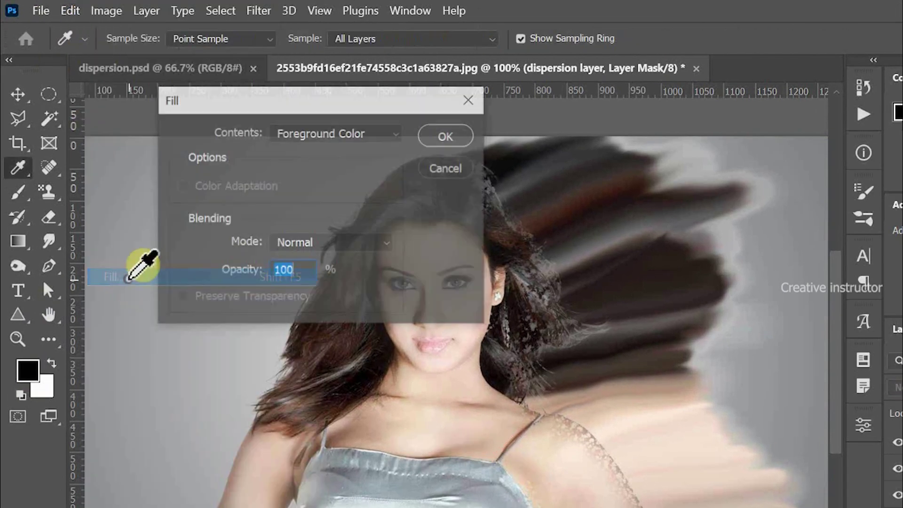
click(450, 137)
key(b)
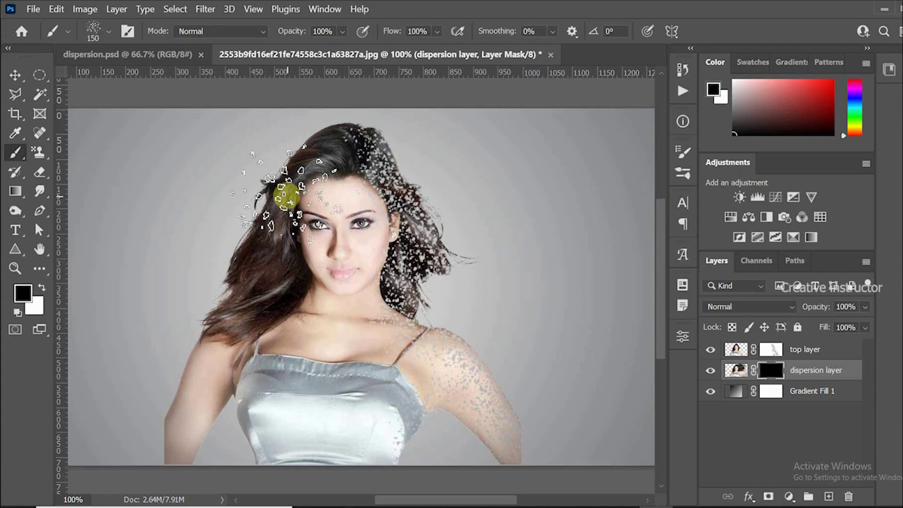
Step: Set the foreground colour to white and enlarge the particle brush to 500
click(23, 295)
drag(601, 278, 546, 249)
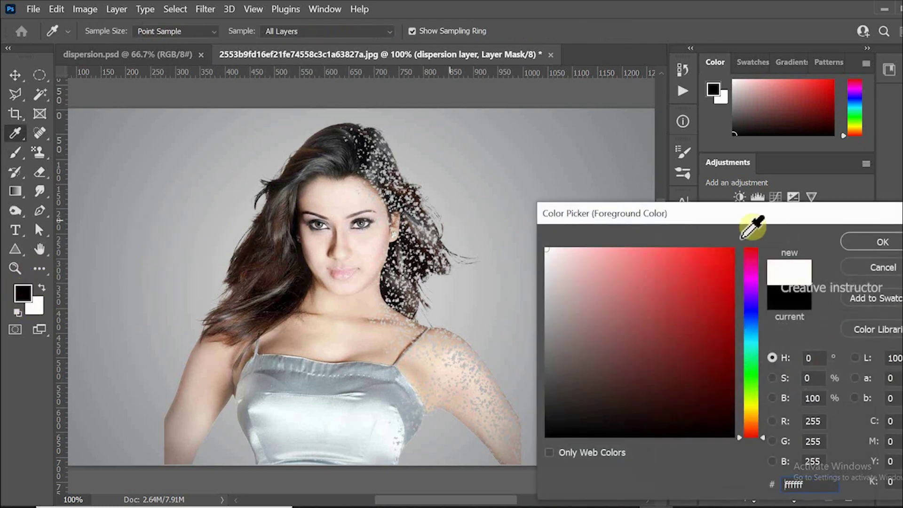
click(882, 242)
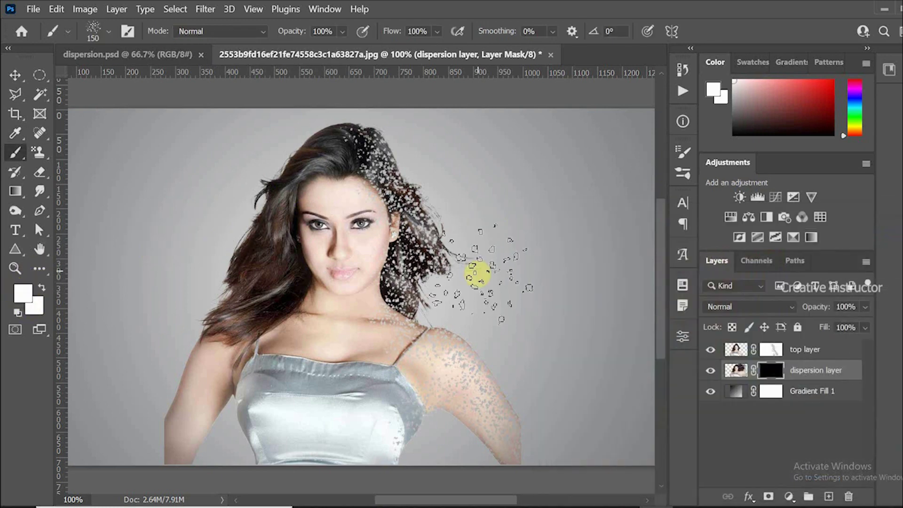
mouse_move(477, 275)
mouse_down()
mouse_move(444, 262)
mouse_move(383, 262)
mouse_up()
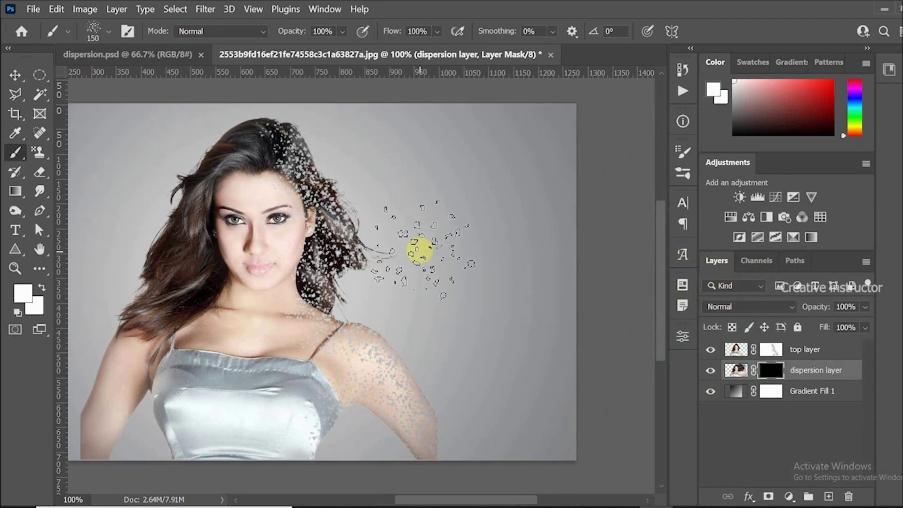
key(bracketright)
key(bracketright)
key(bracketright)
key(bracketright)
key(bracketright)
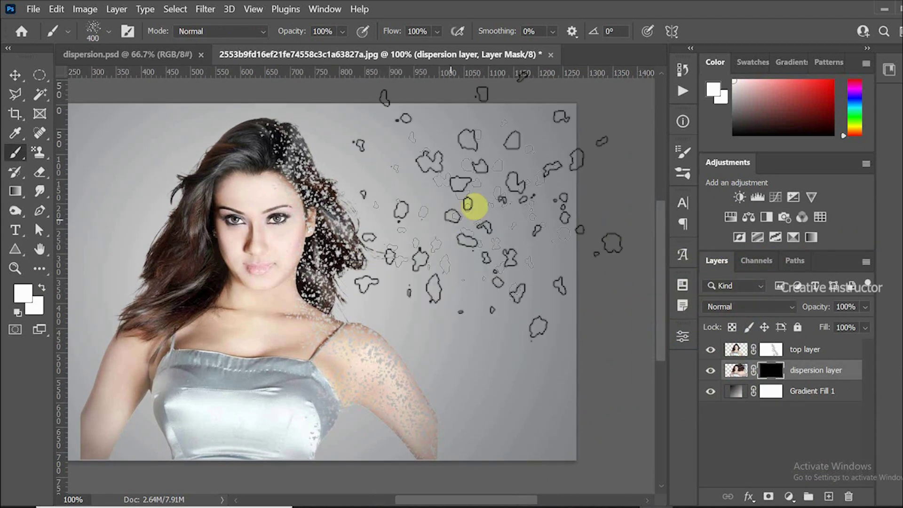
key(bracketright)
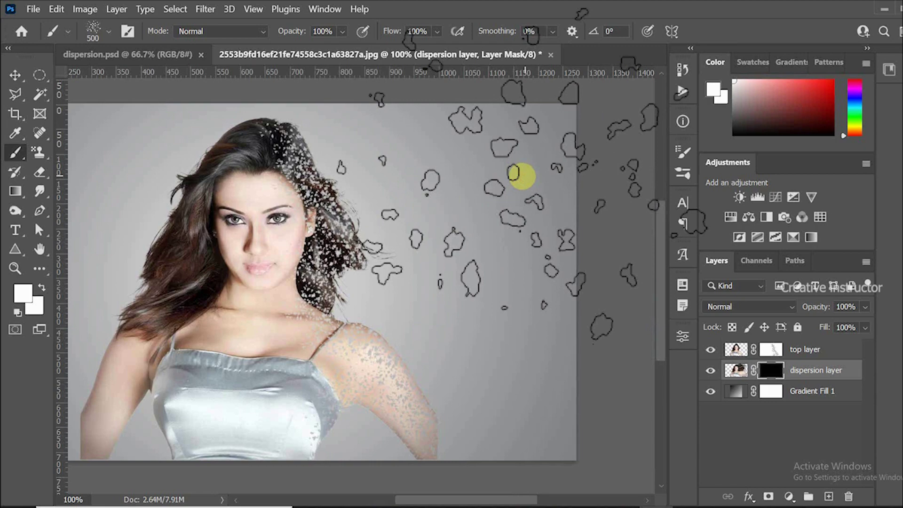
Step: Stamp dark particles right of the hair and skin-toned particles beside the model's arm
click(519, 217)
scroll(517, 188, up, 2)
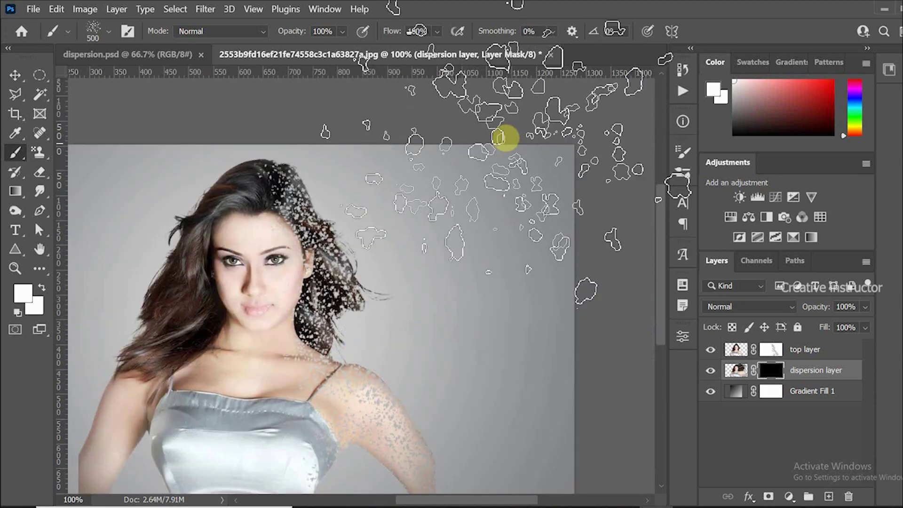
click(513, 151)
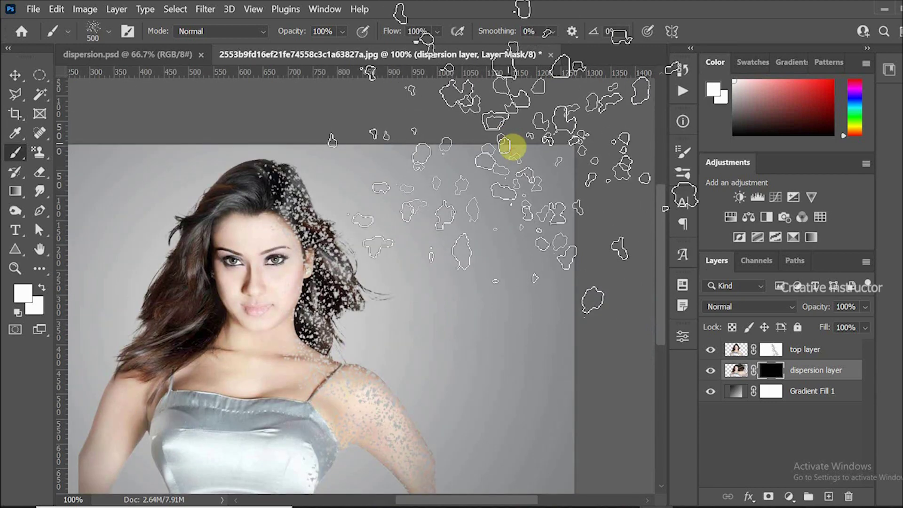
click(539, 220)
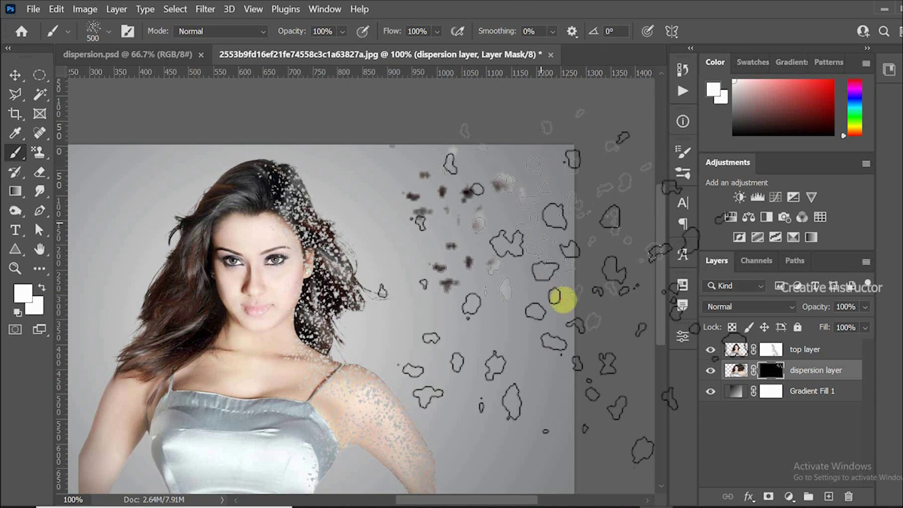
drag(545, 282, 519, 172)
click(531, 265)
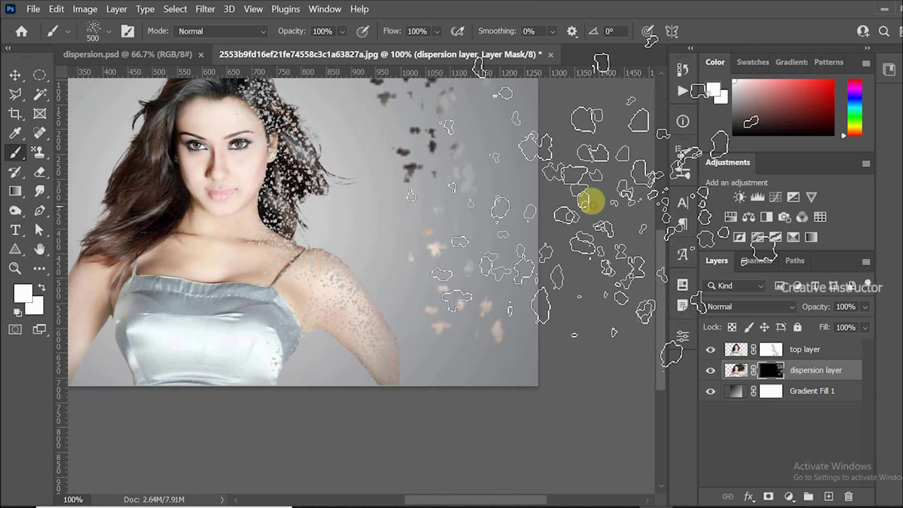
click(547, 327)
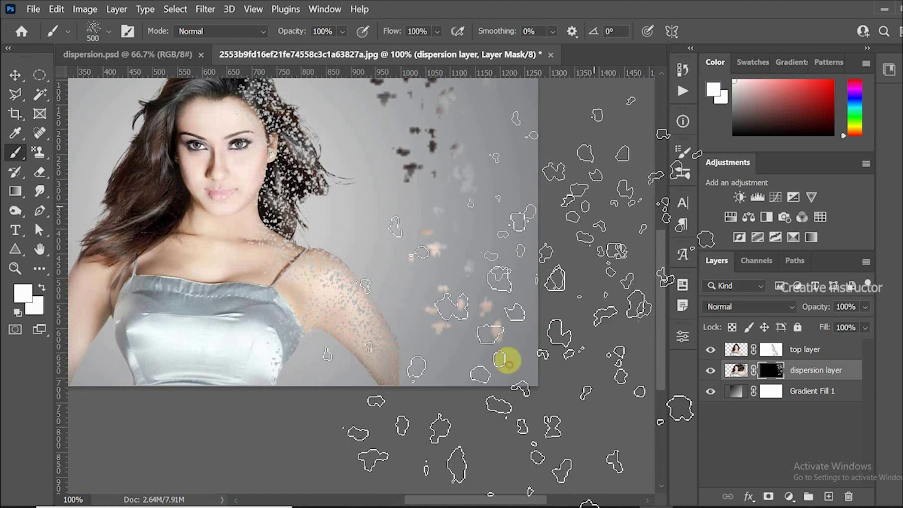
drag(510, 343, 520, 383)
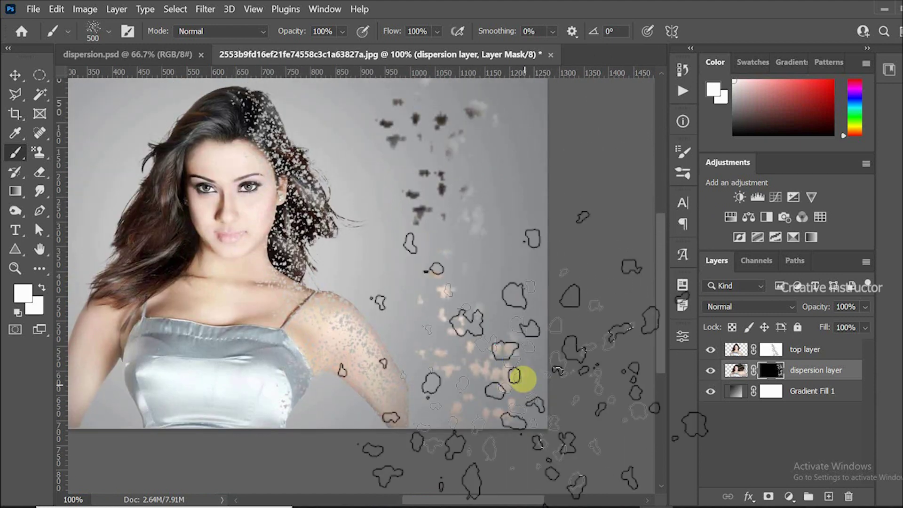
Step: At brush size 250, add more particles near the lower arm, then shrink the brush to 175
key(bracketleft)
key(bracketleft)
key(bracketleft)
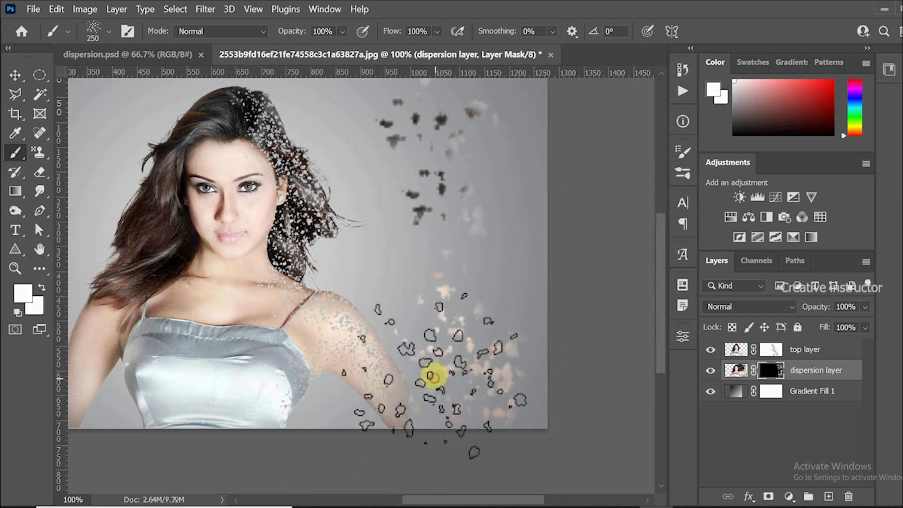
click(388, 227)
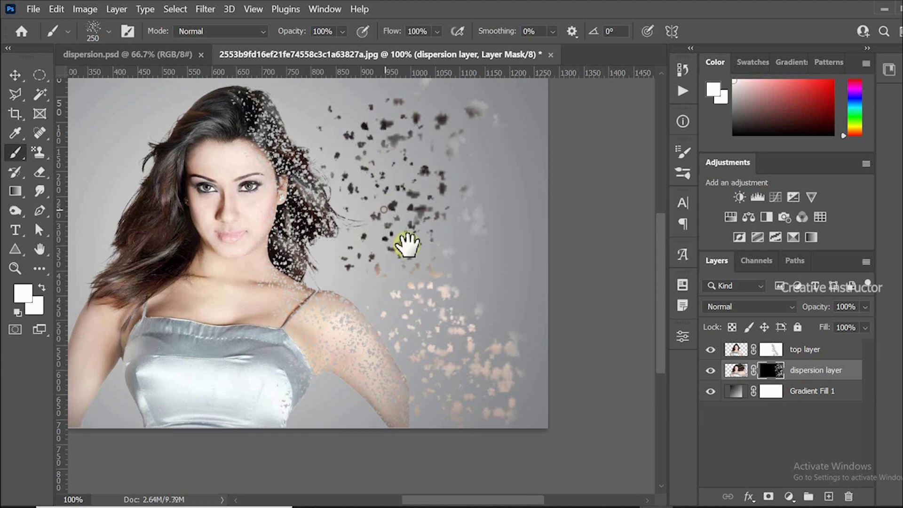
mouse_move(407, 242)
mouse_down()
mouse_move(393, 191)
mouse_move(346, 145)
mouse_move(312, 131)
mouse_move(329, 162)
mouse_move(318, 177)
mouse_move(313, 161)
mouse_move(318, 197)
mouse_move(348, 237)
mouse_move(335, 238)
mouse_move(359, 225)
mouse_move(387, 354)
mouse_move(383, 347)
mouse_move(458, 488)
mouse_move(440, 483)
mouse_move(445, 397)
mouse_move(438, 375)
mouse_move(439, 413)
mouse_move(493, 434)
mouse_move(442, 409)
mouse_move(313, 383)
mouse_move(319, 428)
mouse_move(350, 379)
mouse_move(425, 387)
mouse_move(425, 403)
mouse_move(454, 420)
mouse_move(452, 467)
mouse_move(419, 402)
mouse_up()
key(bracketleft)
key(bracketleft)
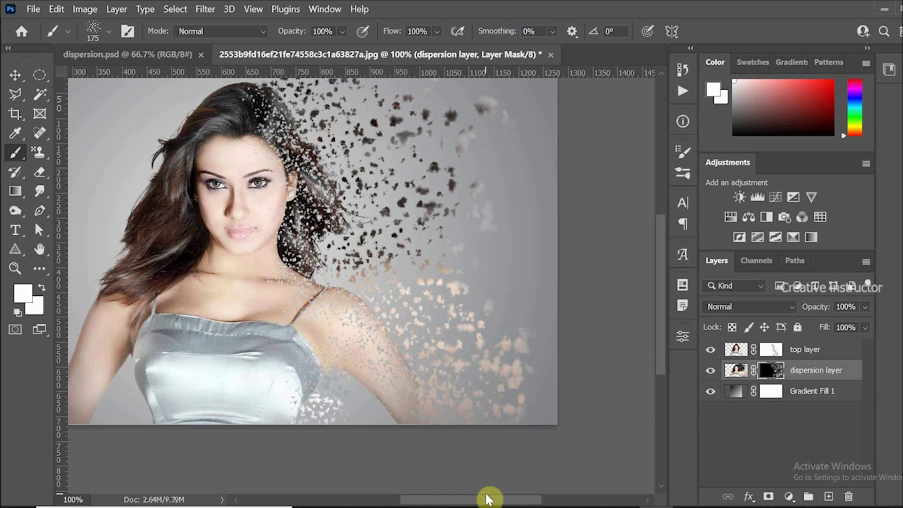
click(15, 75)
Step: Recentre the picture and select the top layer's mask thumbnail for editing
drag(288, 191, 306, 228)
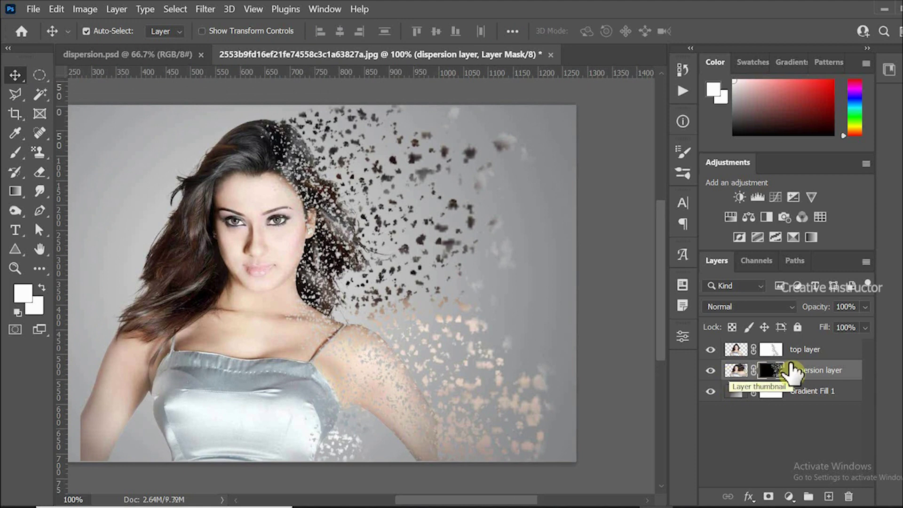
click(806, 353)
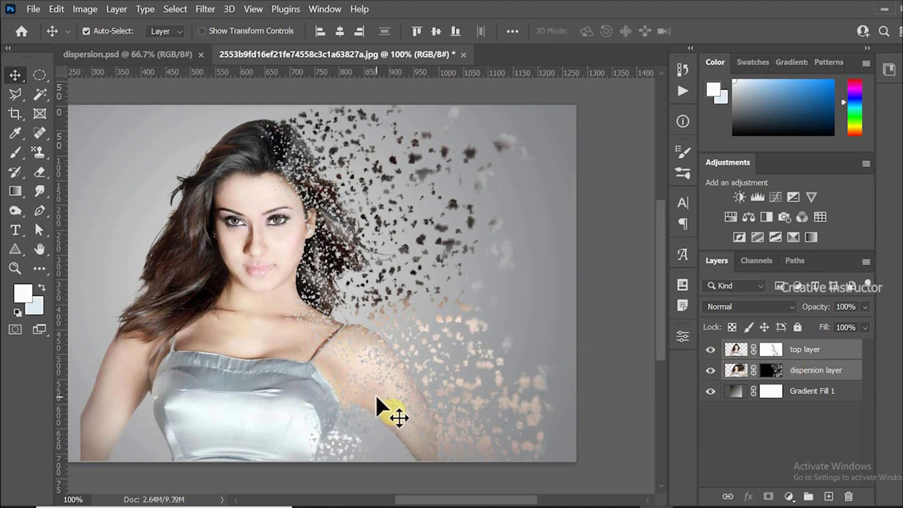
click(772, 350)
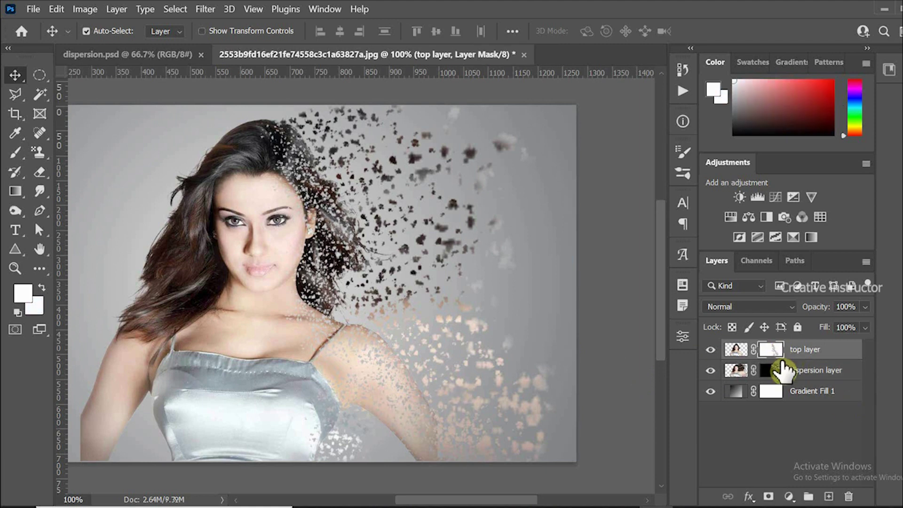